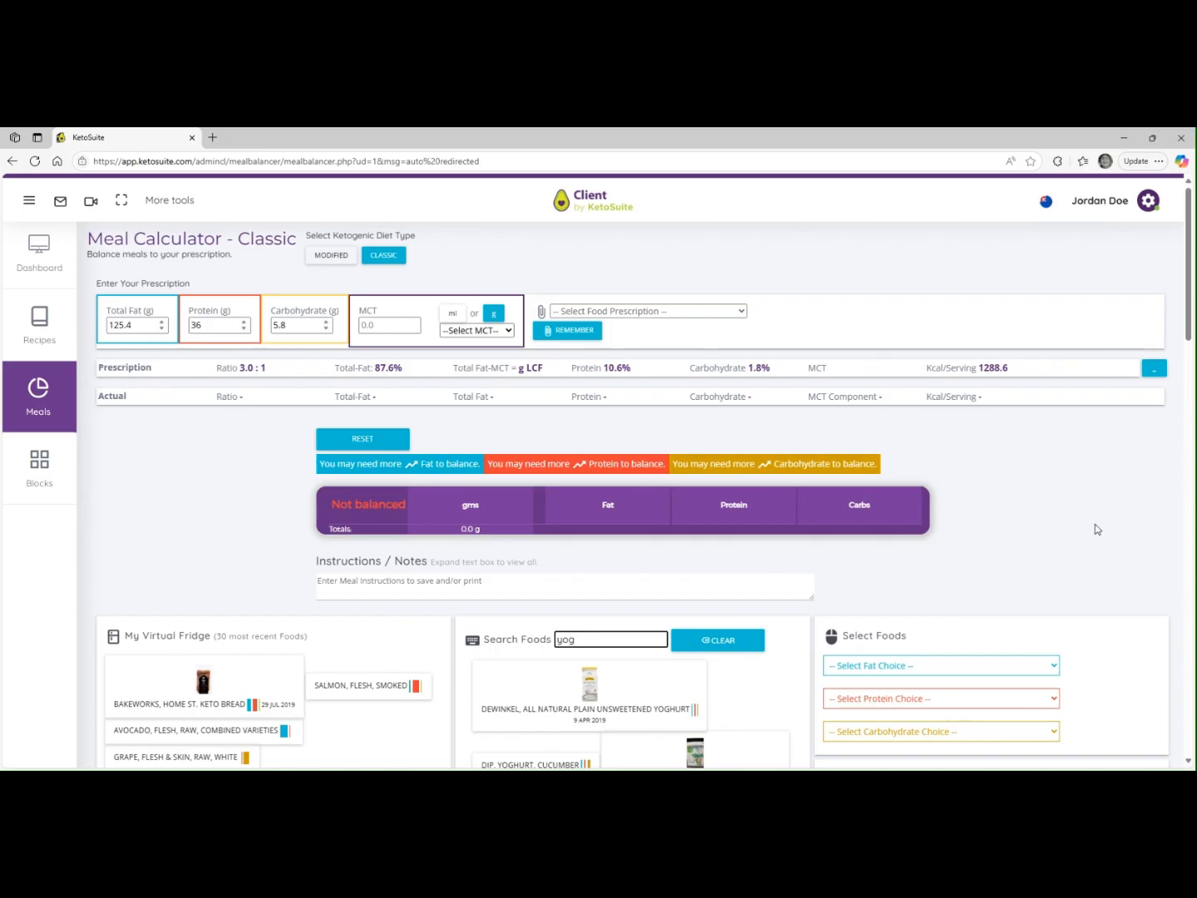
Add Home St. Keto Bread, raw white grape, Hormel Real Bacon pieces and Heinz Spicy Peri Peri Mayo from the virtual fridge to the meal.
scroll(1081, 531, "down", 2)
scroll(1074, 532, "down", 2)
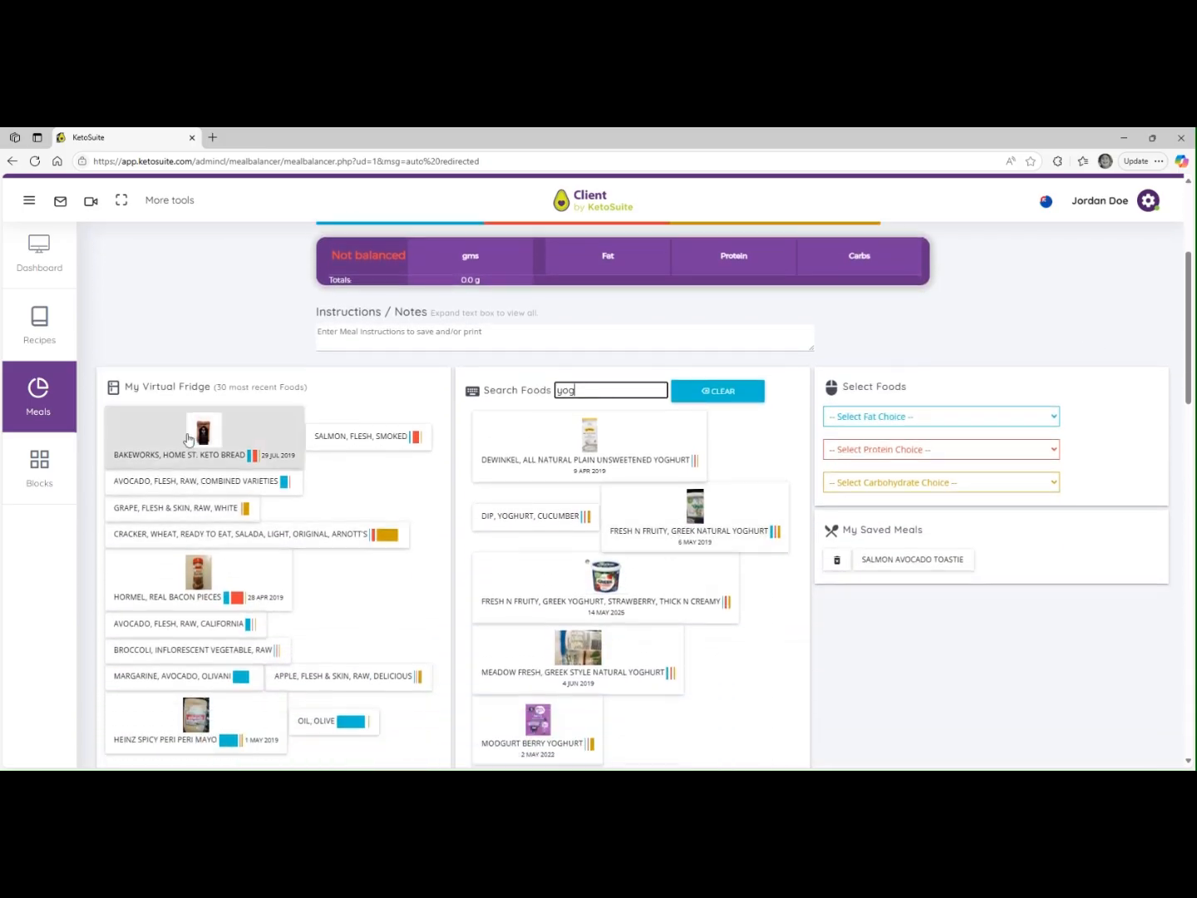
left_click(187, 440)
left_click(195, 535)
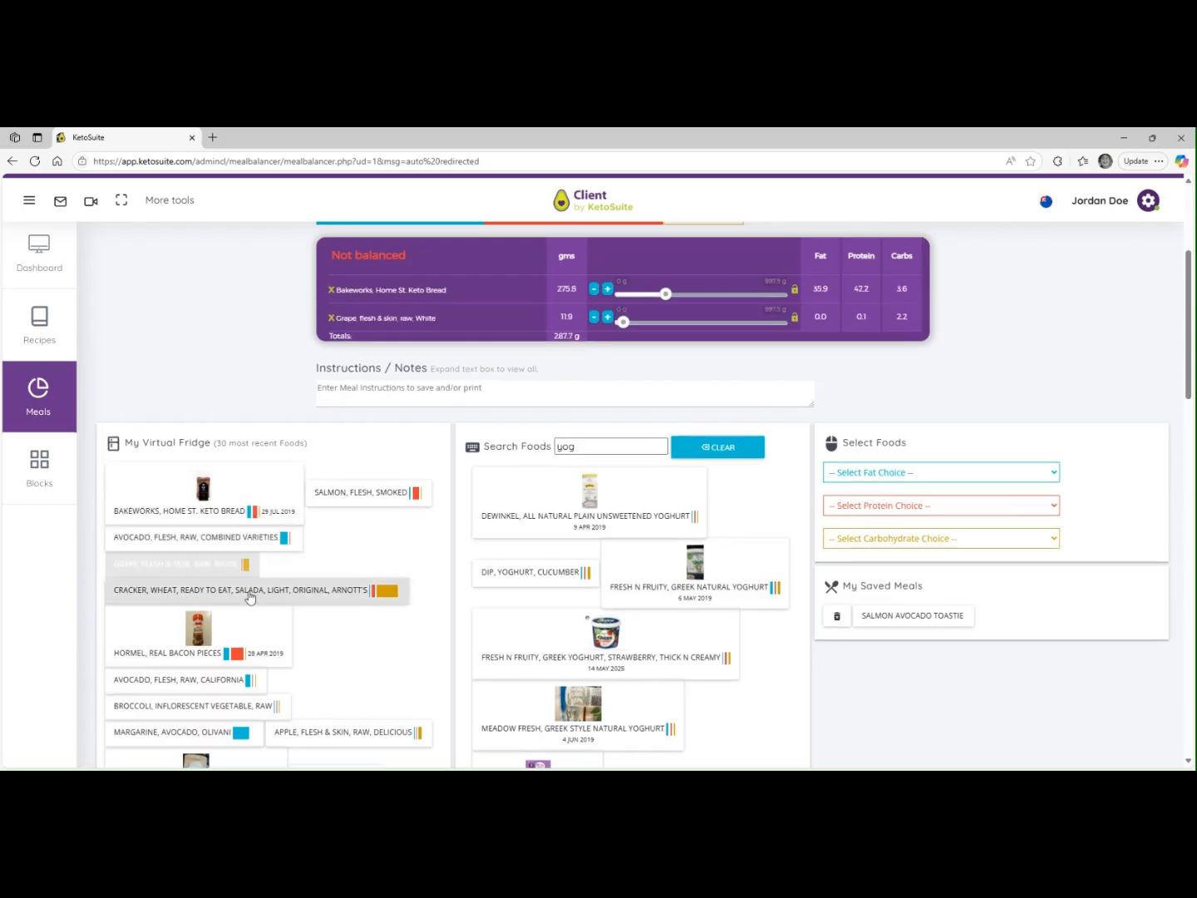
scroll(200, 480, "down", 3)
left_click(199, 475)
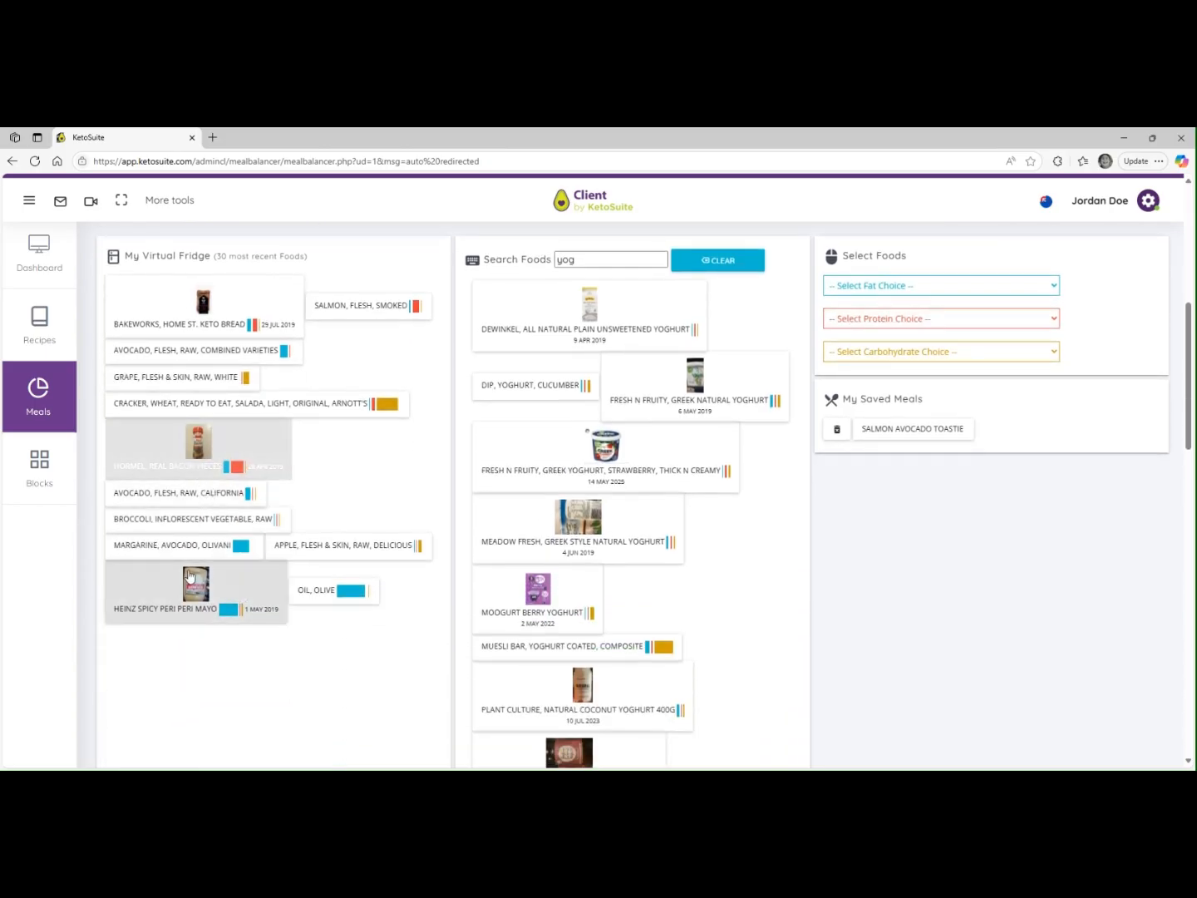
left_click(167, 581)
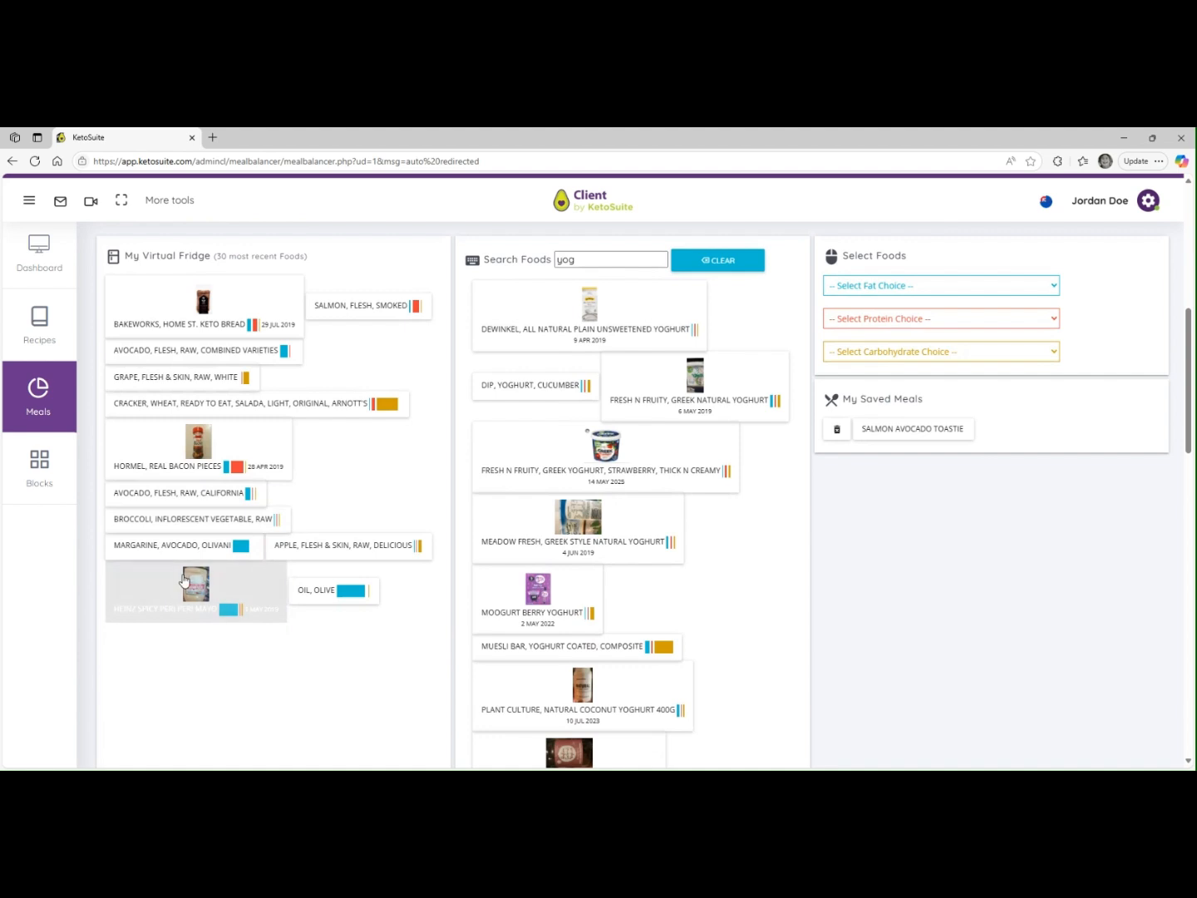
scroll(179, 573, "up", 3)
scroll(184, 581, "up", 1)
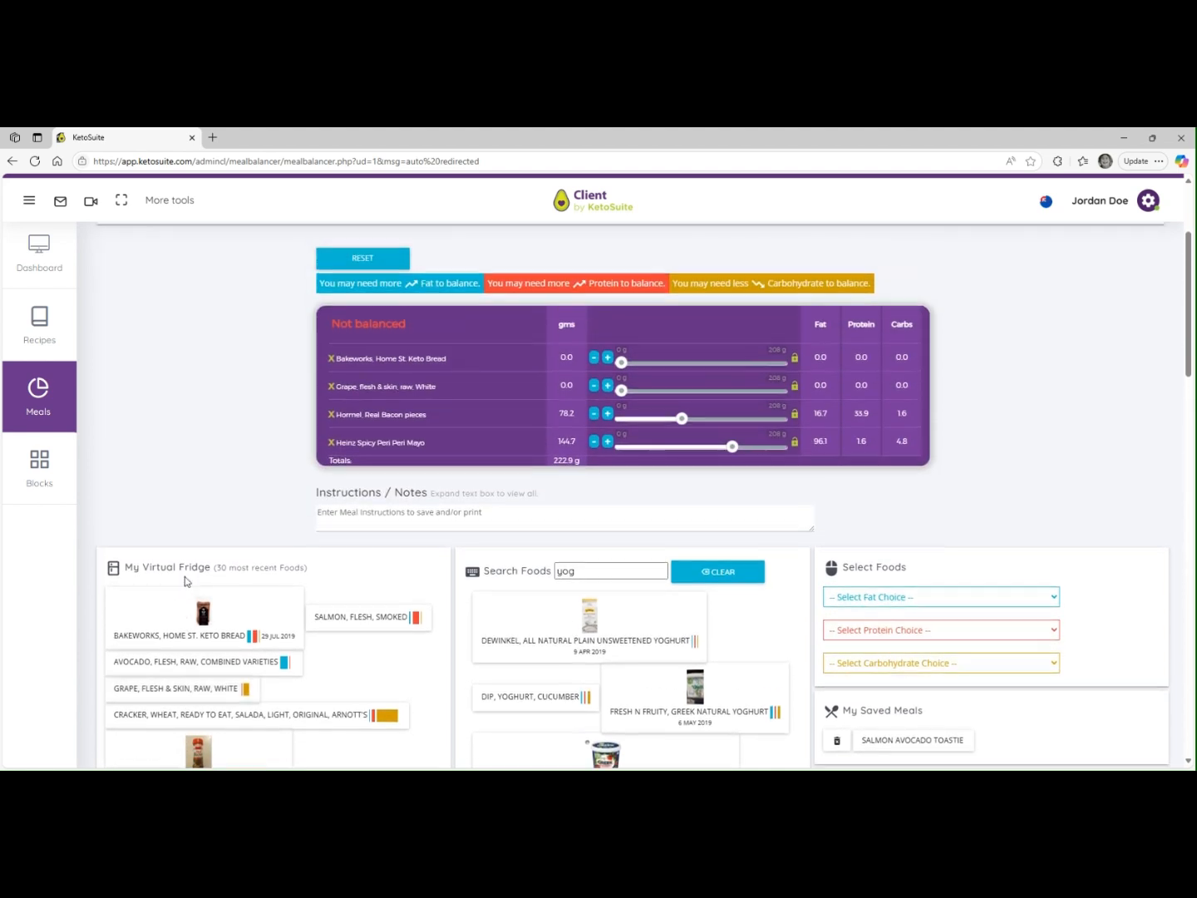
Add the Olivani avocado margarine from the virtual fridge to the meal as a further fat source.
scroll(185, 581, "down", 1)
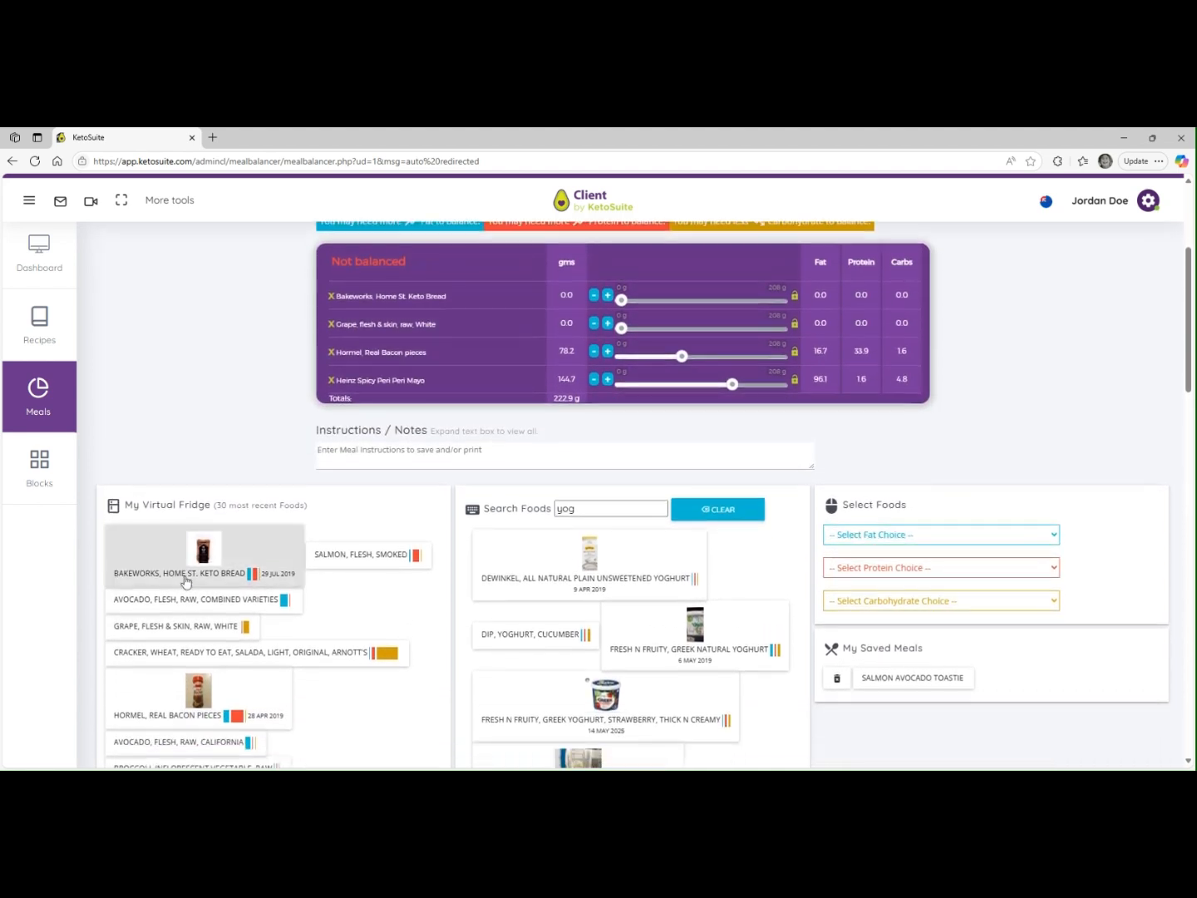
scroll(185, 581, "down", 2)
scroll(207, 565, "up", 3)
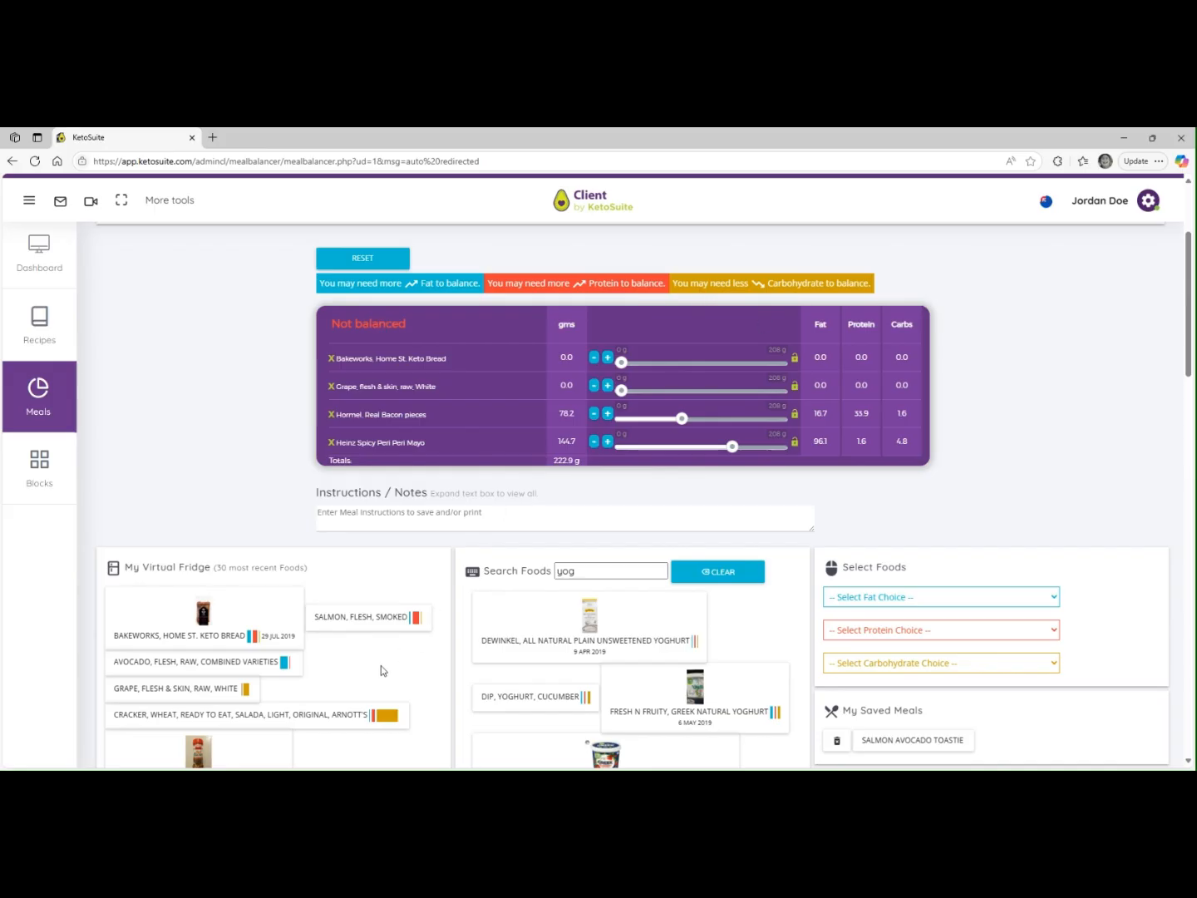
scroll(376, 656, "down", 1)
scroll(366, 633, "down", 2)
scroll(357, 620, "down", 2)
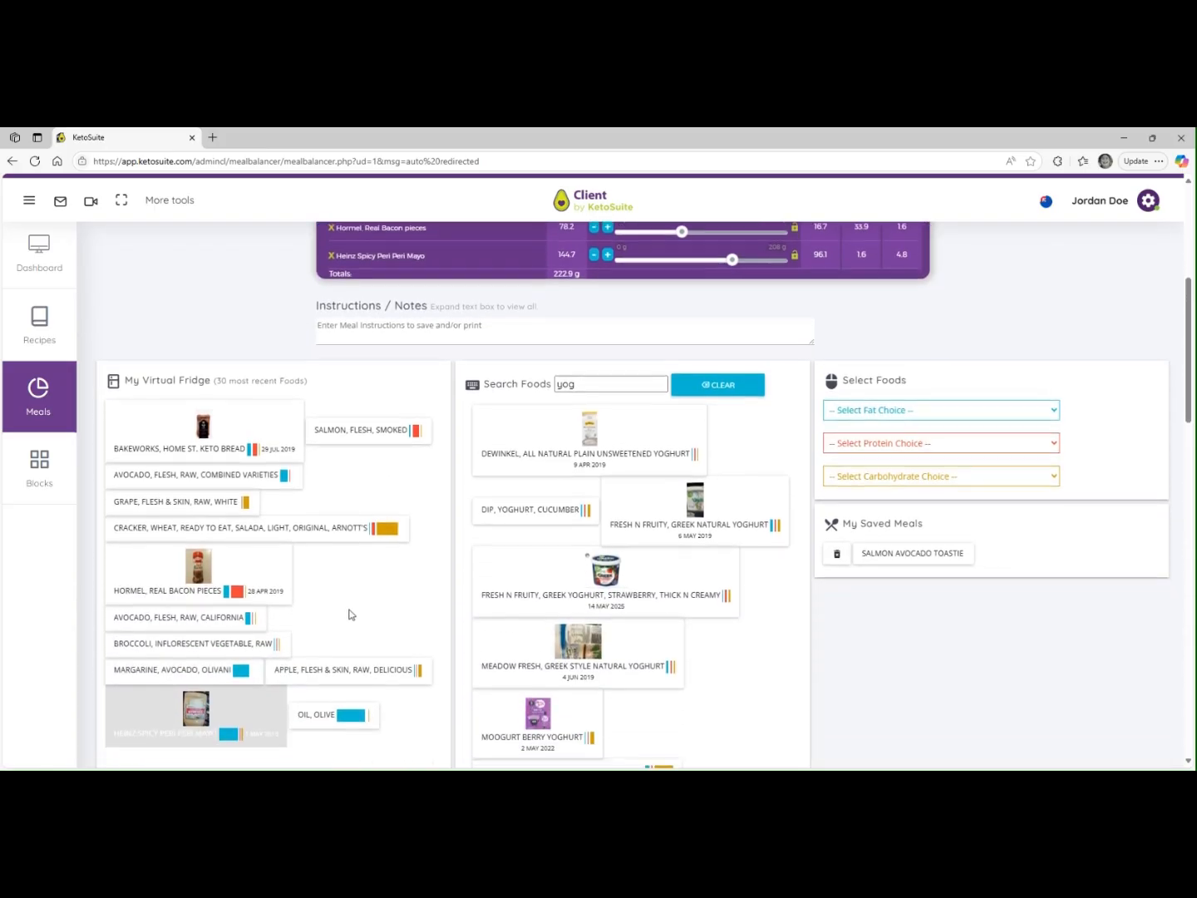
left_click(214, 677)
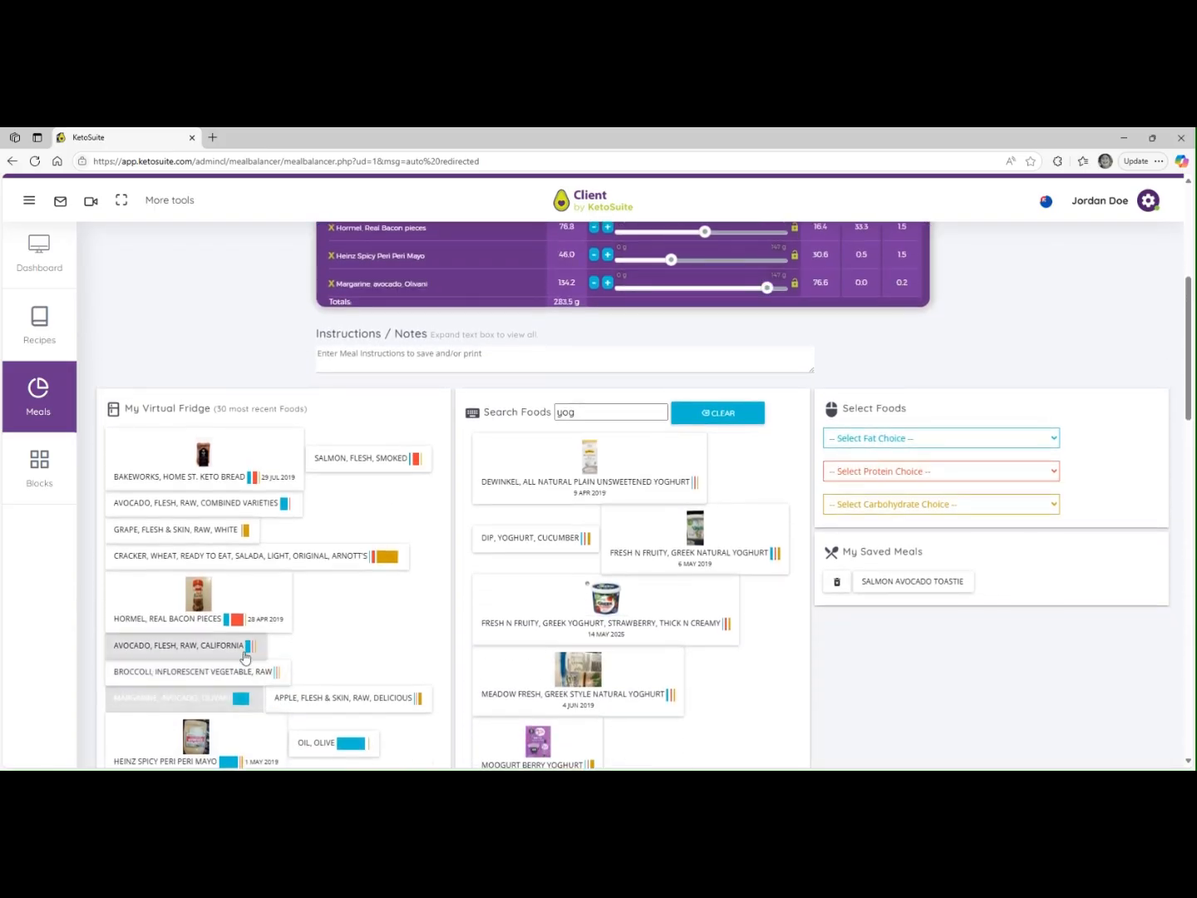
scroll(244, 652, "up", 5)
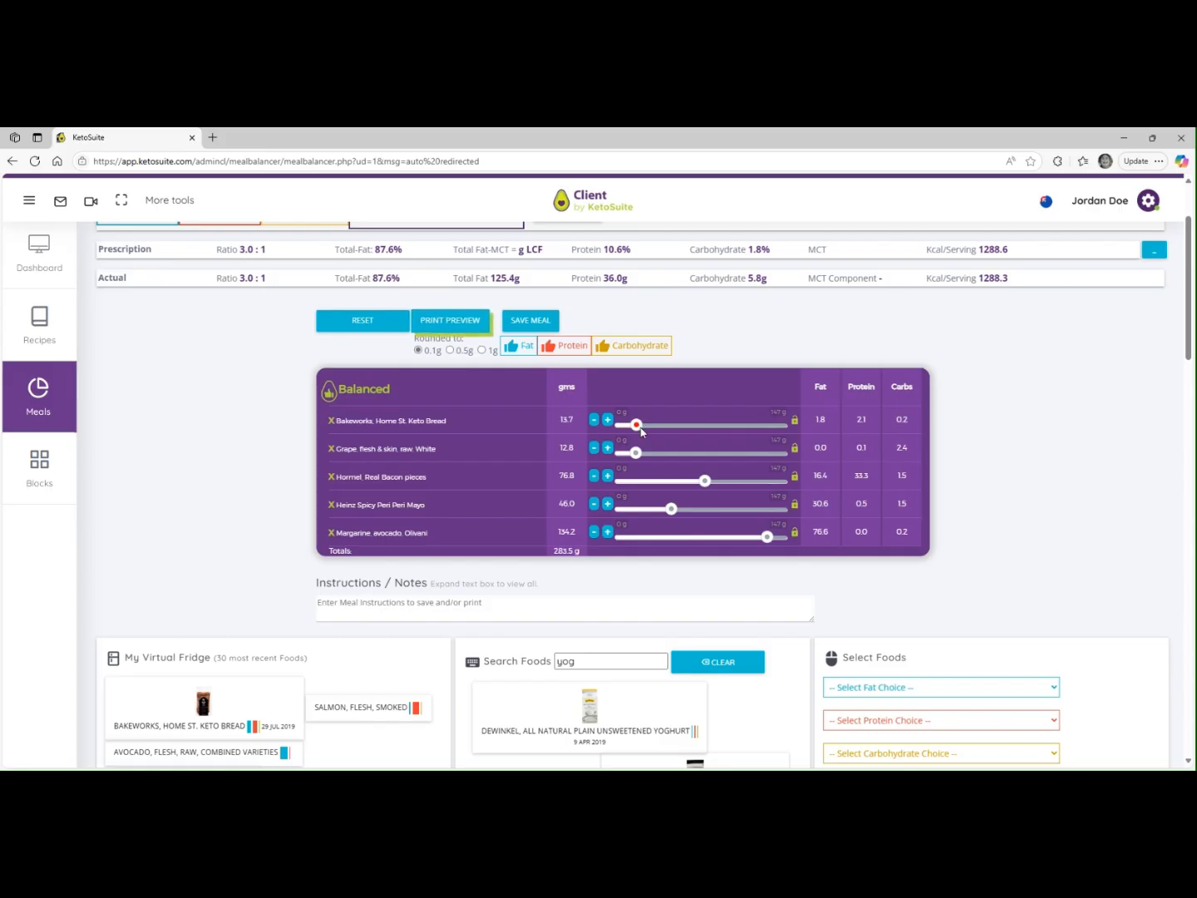
Lock the Home St. Keto Bread at 20 g and reduce the Olivani margarine to about 68.3 g.
left_click_drag(636, 425, 648, 428)
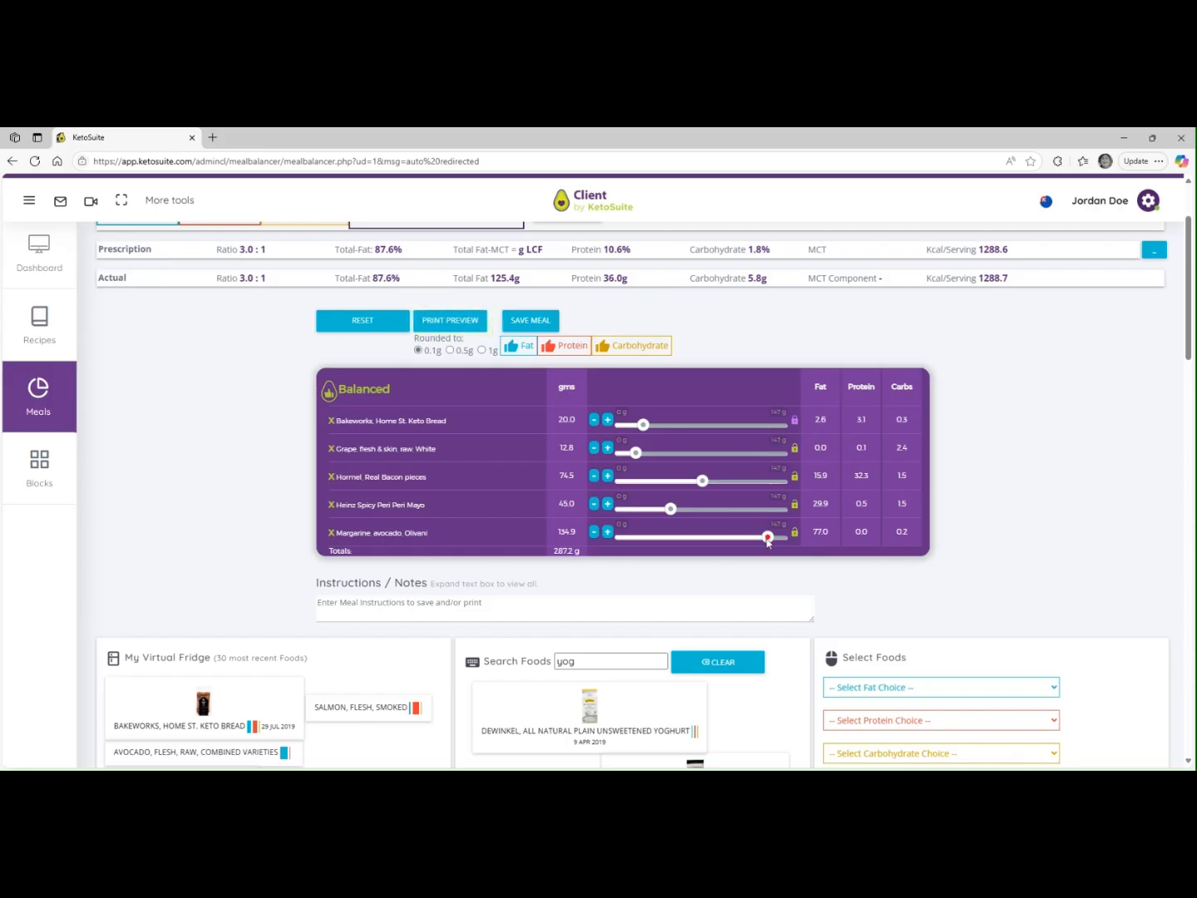
left_click_drag(766, 537, 695, 539)
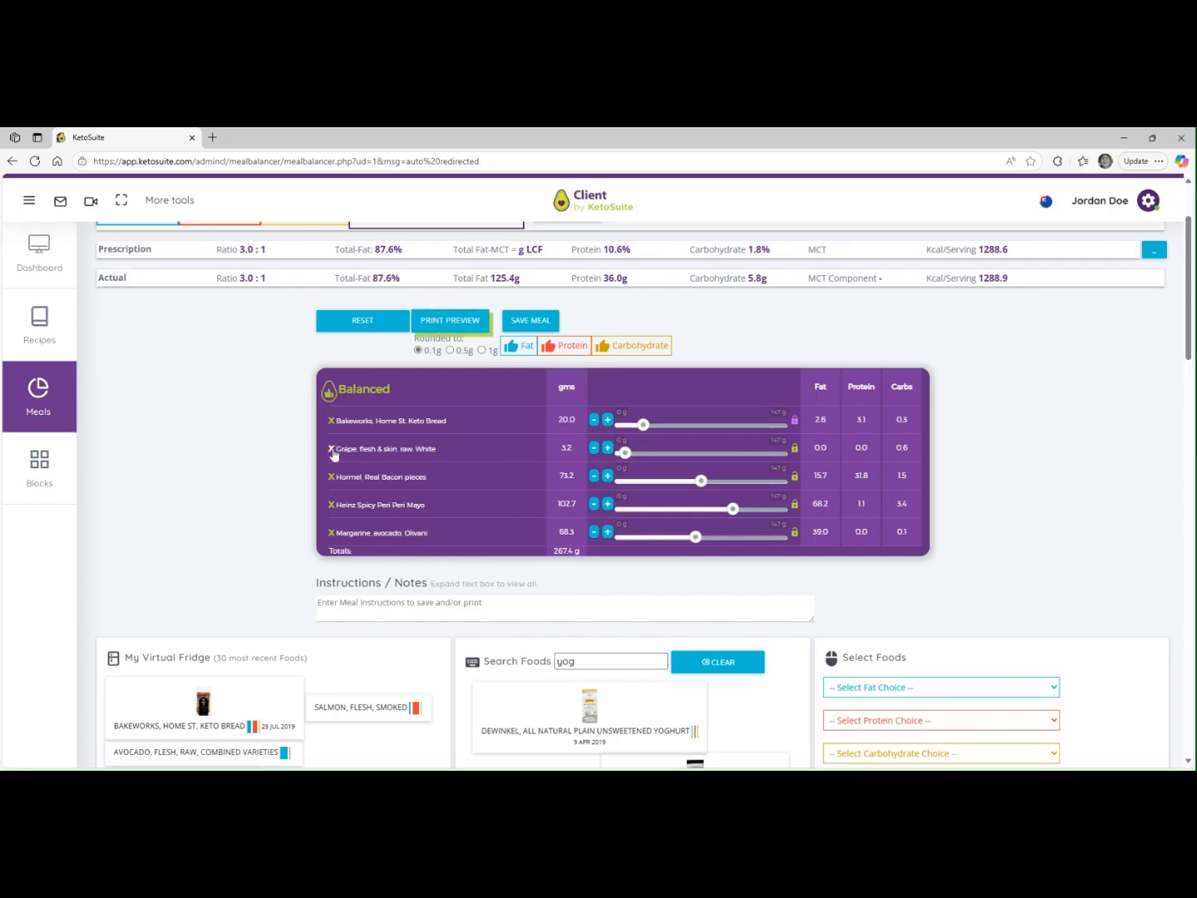
Replace the white grape in the meal with the raw Delicious apple from the virtual fridge.
left_click(331, 449)
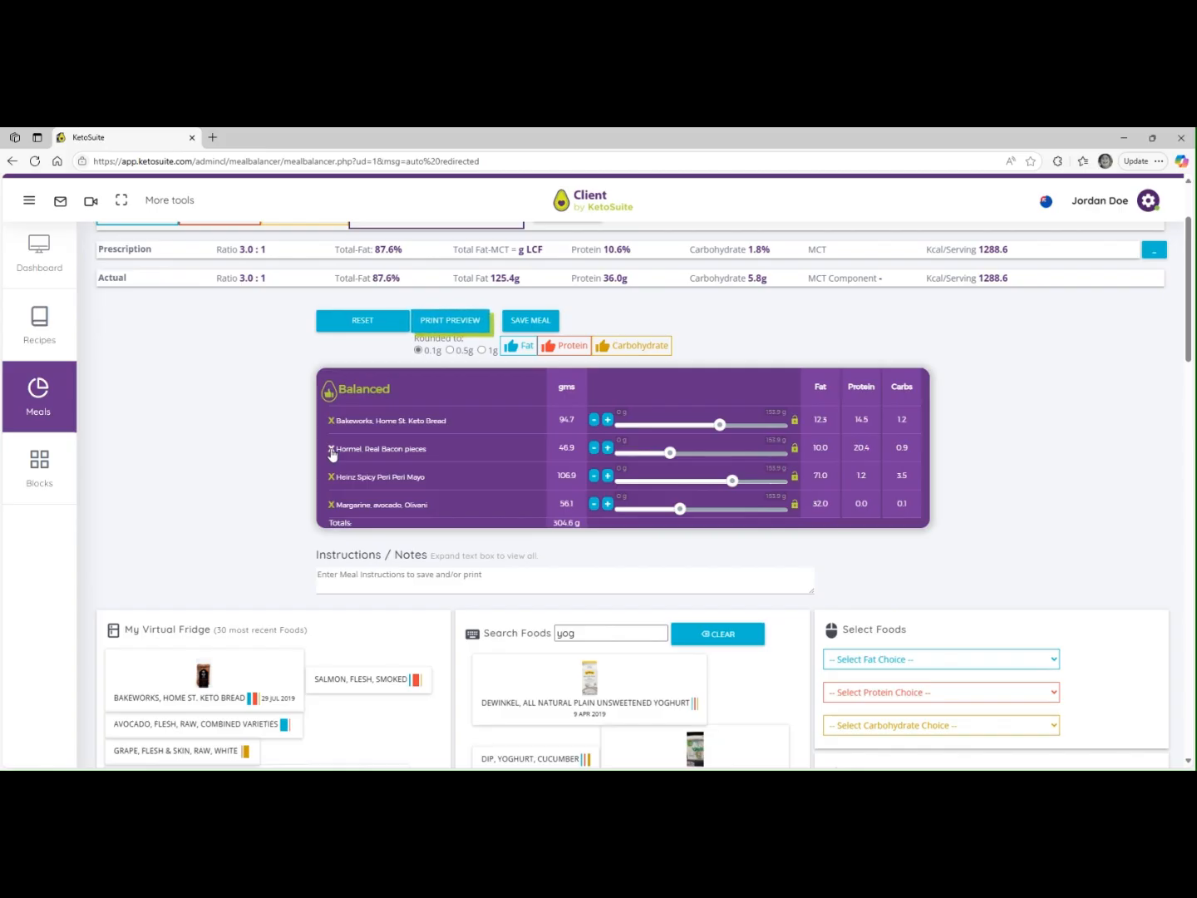
scroll(208, 623, "down", 5)
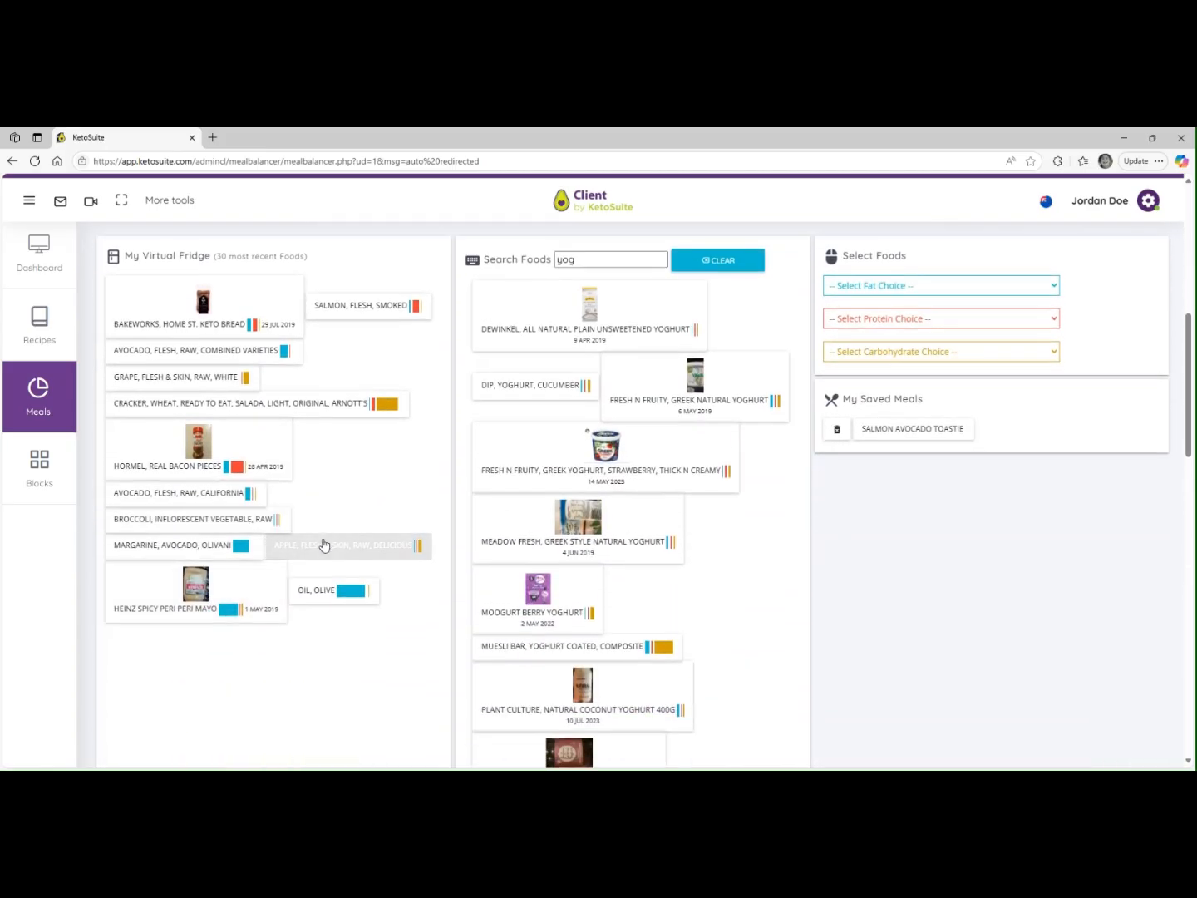
left_click(325, 543)
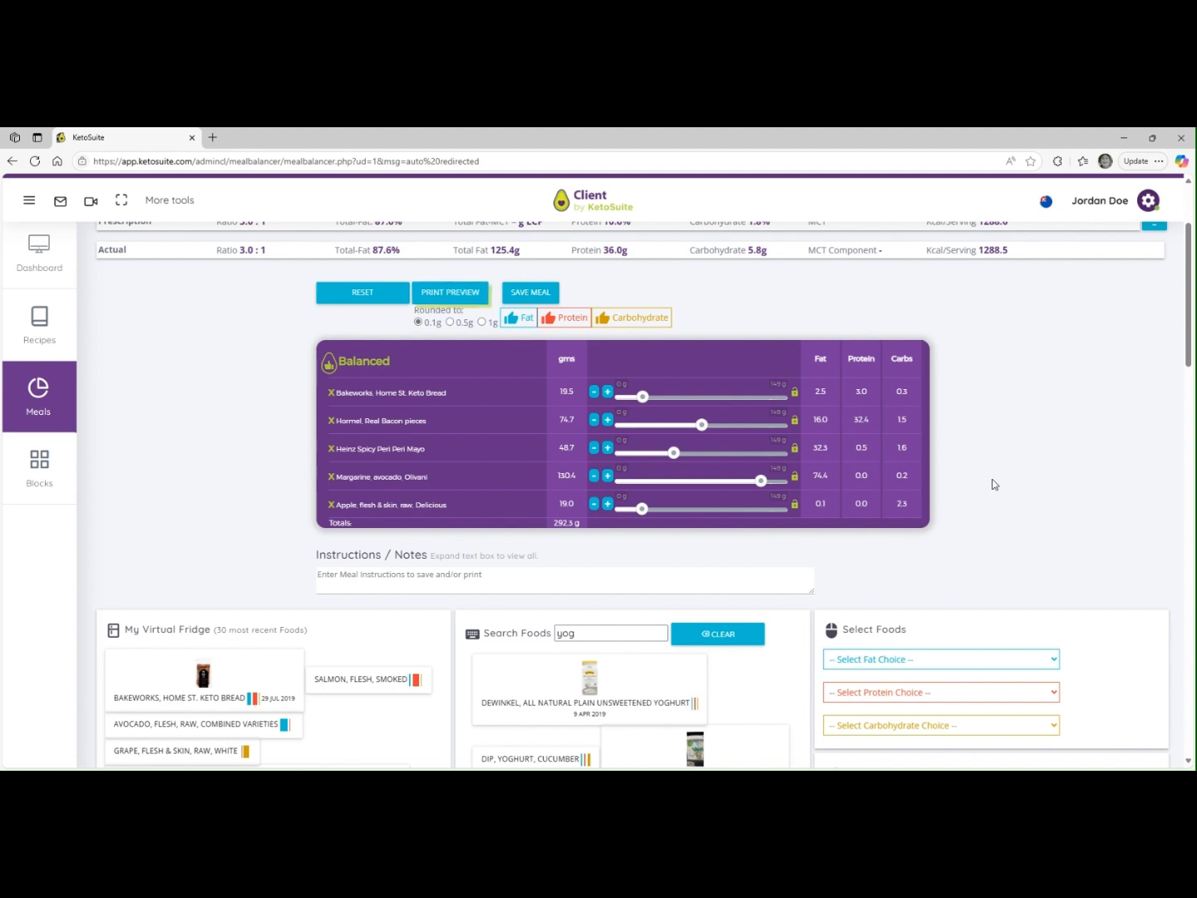
Save the balanced meal under the name "Lunch 2" and check it in the saved meals list.
scroll(992, 483, "up", 1)
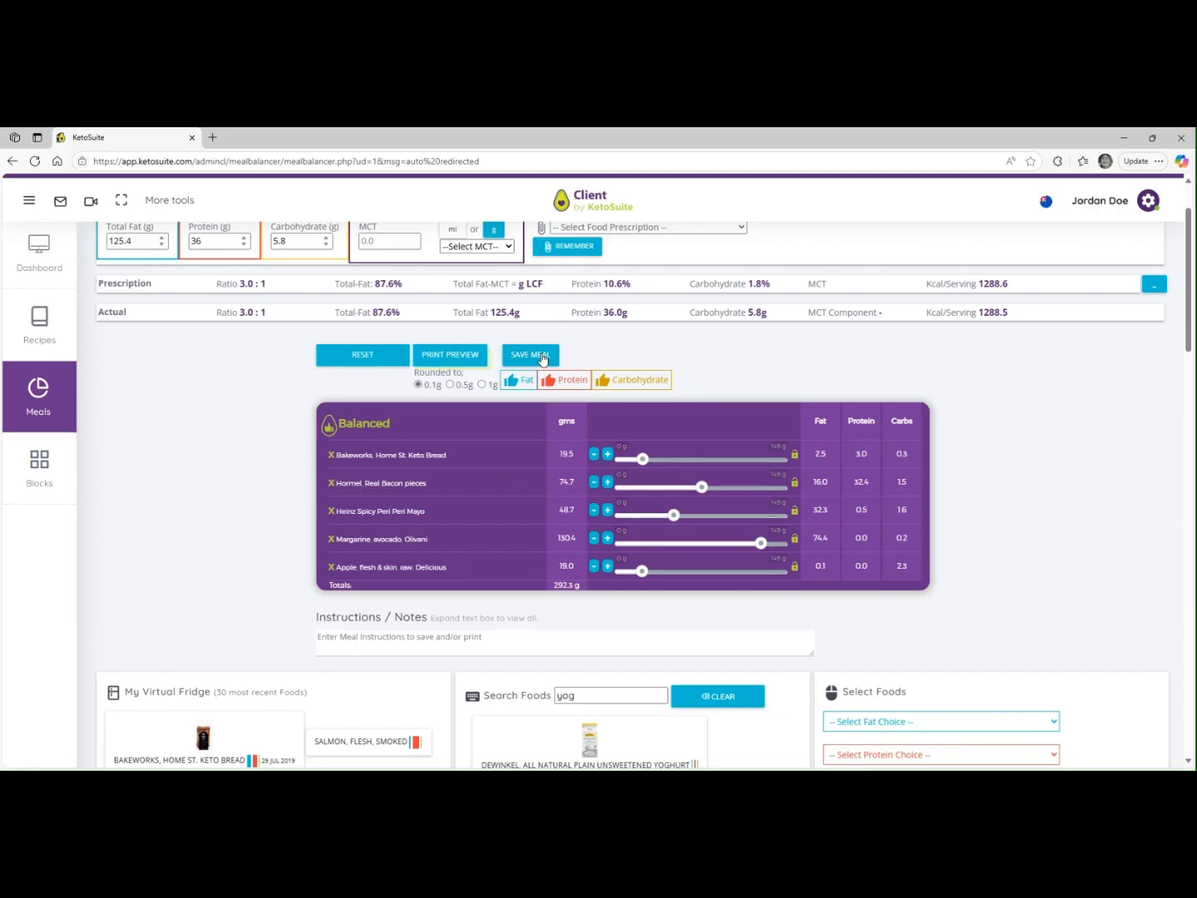
left_click(538, 357)
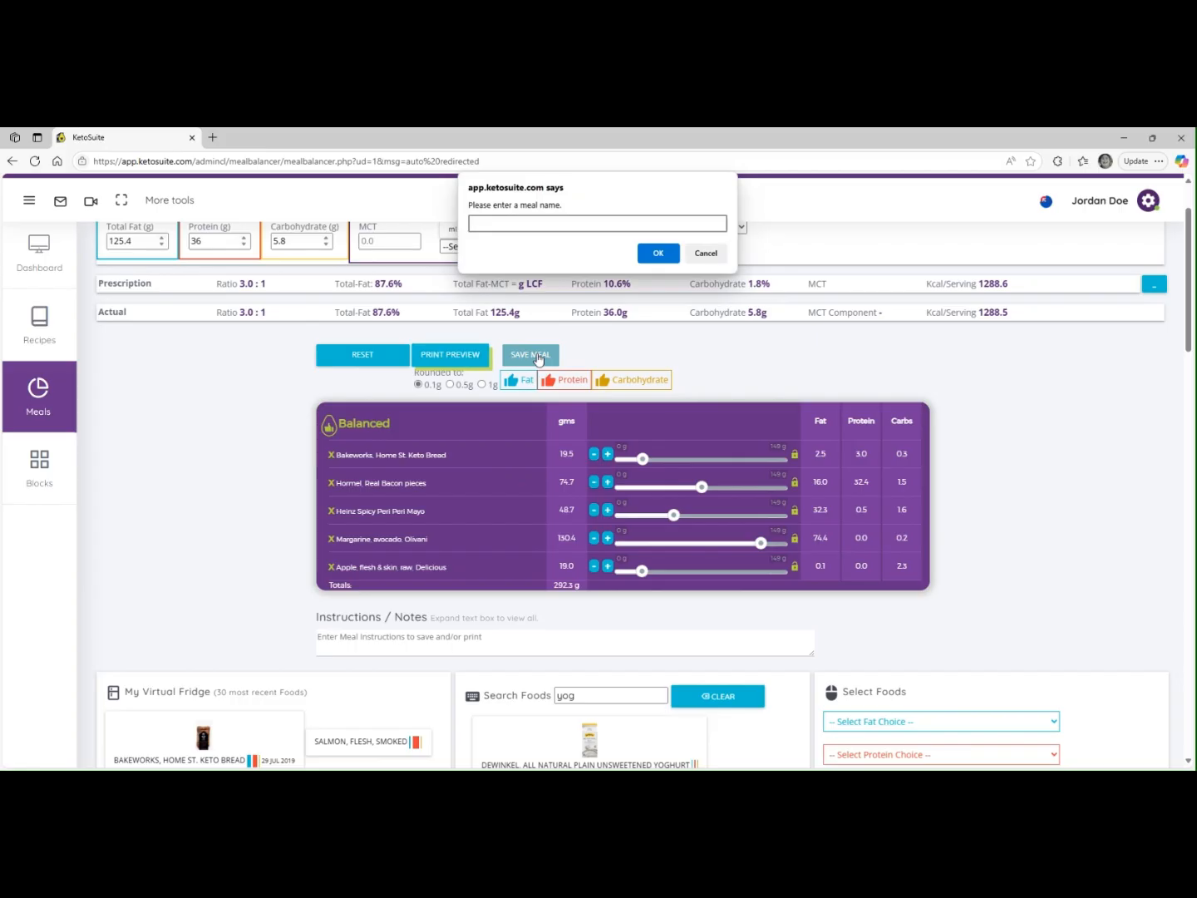
type("Lunch 2")
left_click(656, 253)
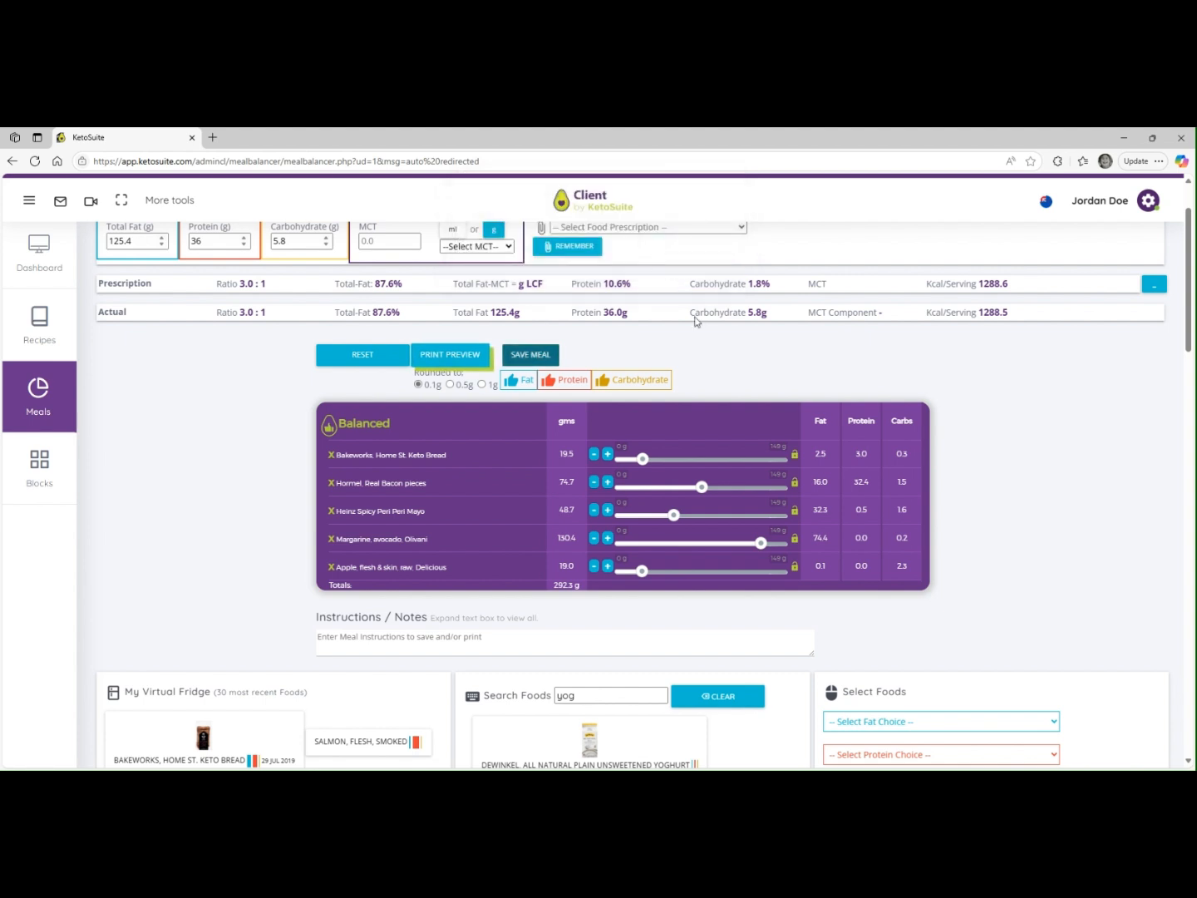
scroll(884, 485, "down", 2)
scroll(885, 485, "down", 2)
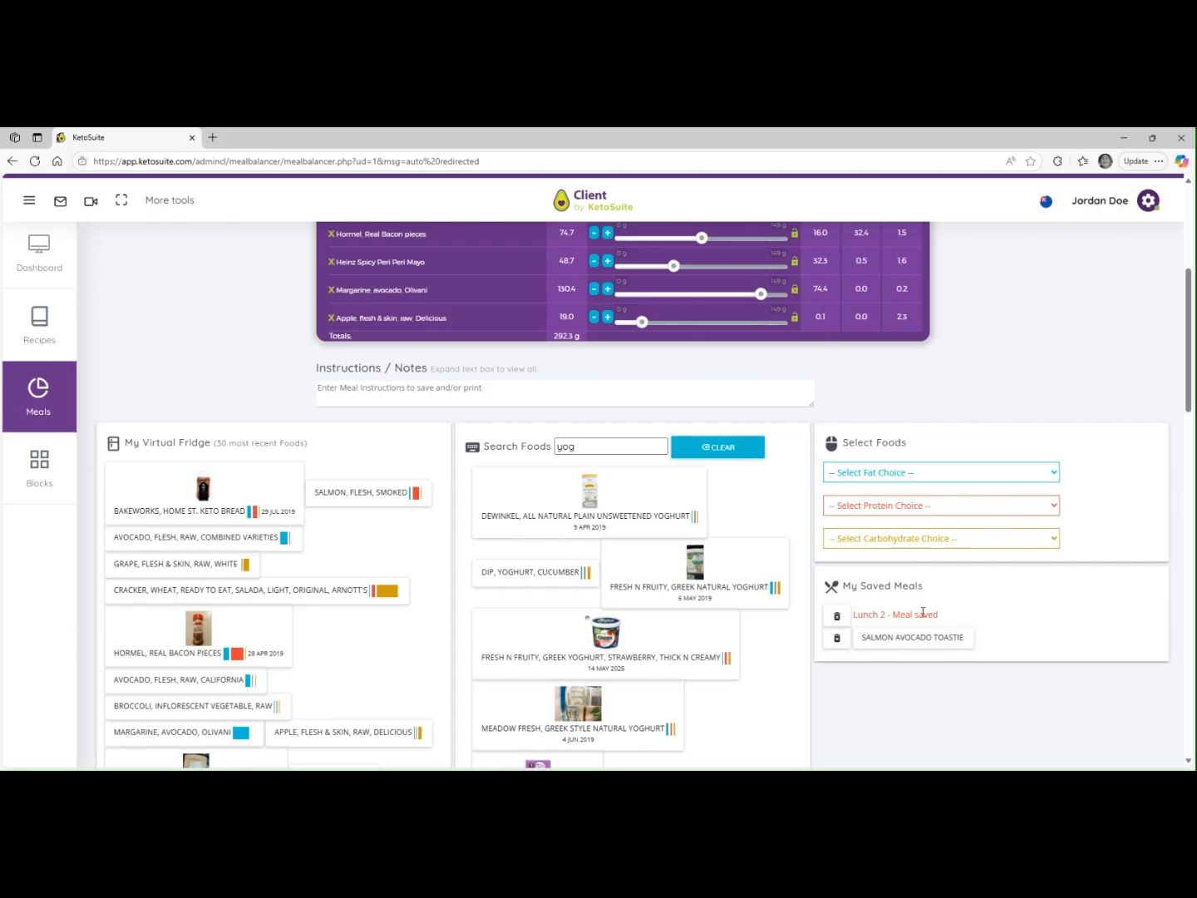
Set the ingredient weights to round to 1 g and open the meal's print preview.
scroll(938, 594, "up", 4)
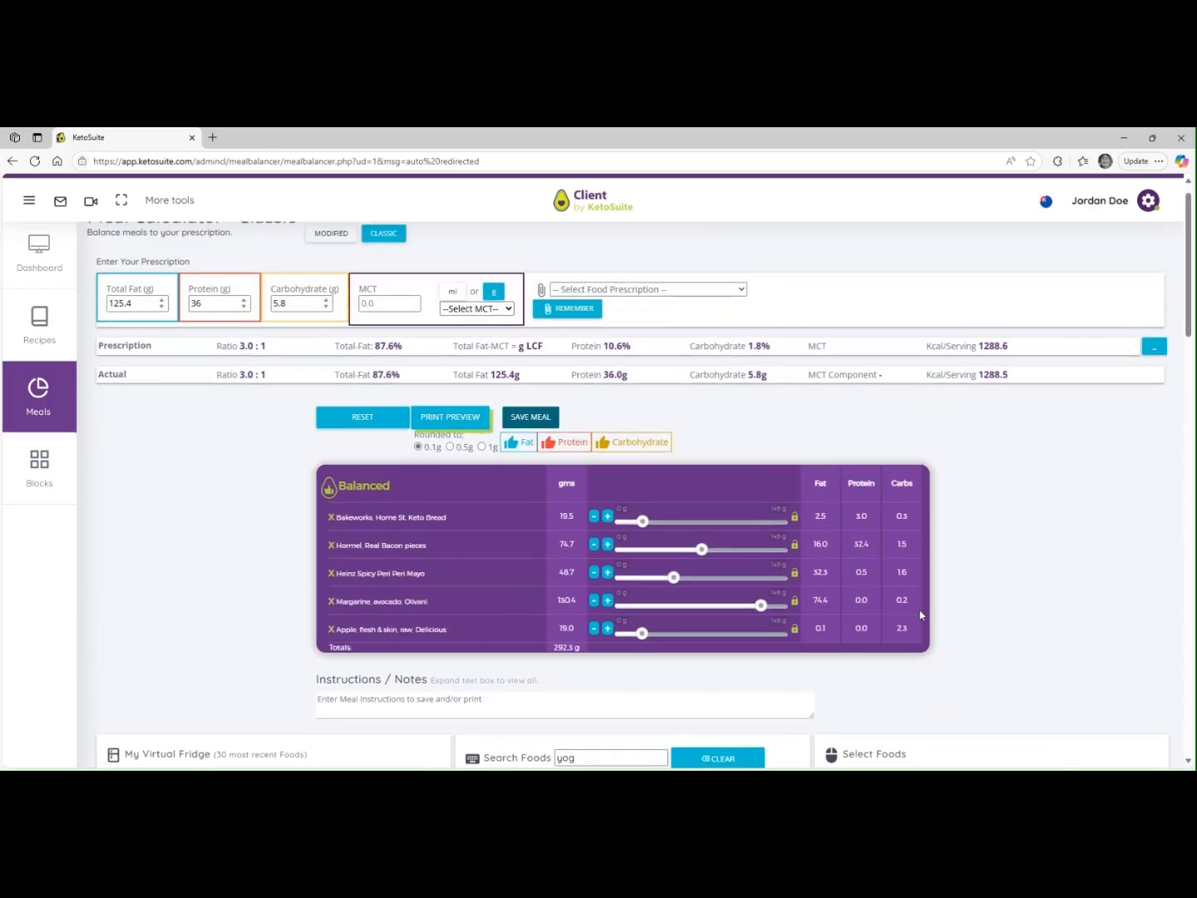
left_click(450, 446)
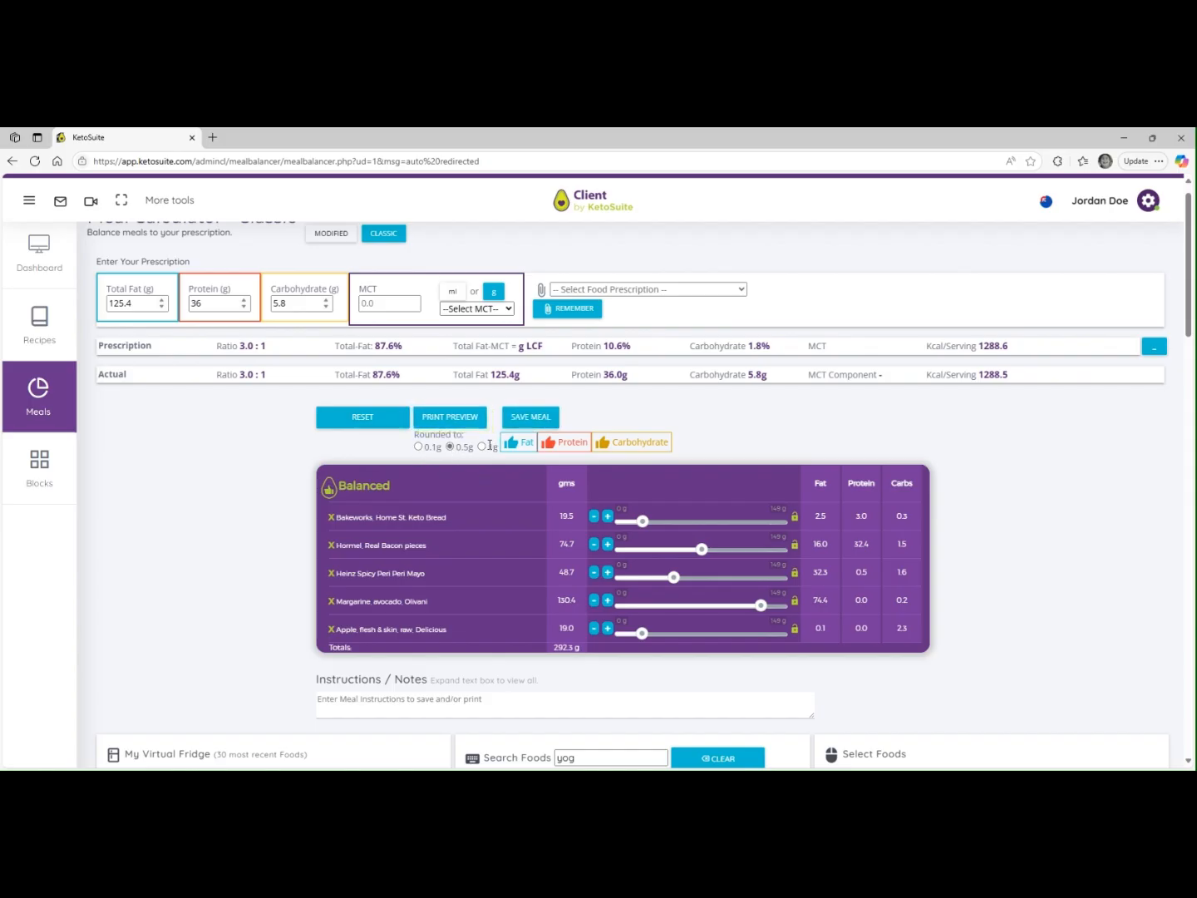
left_click(482, 447)
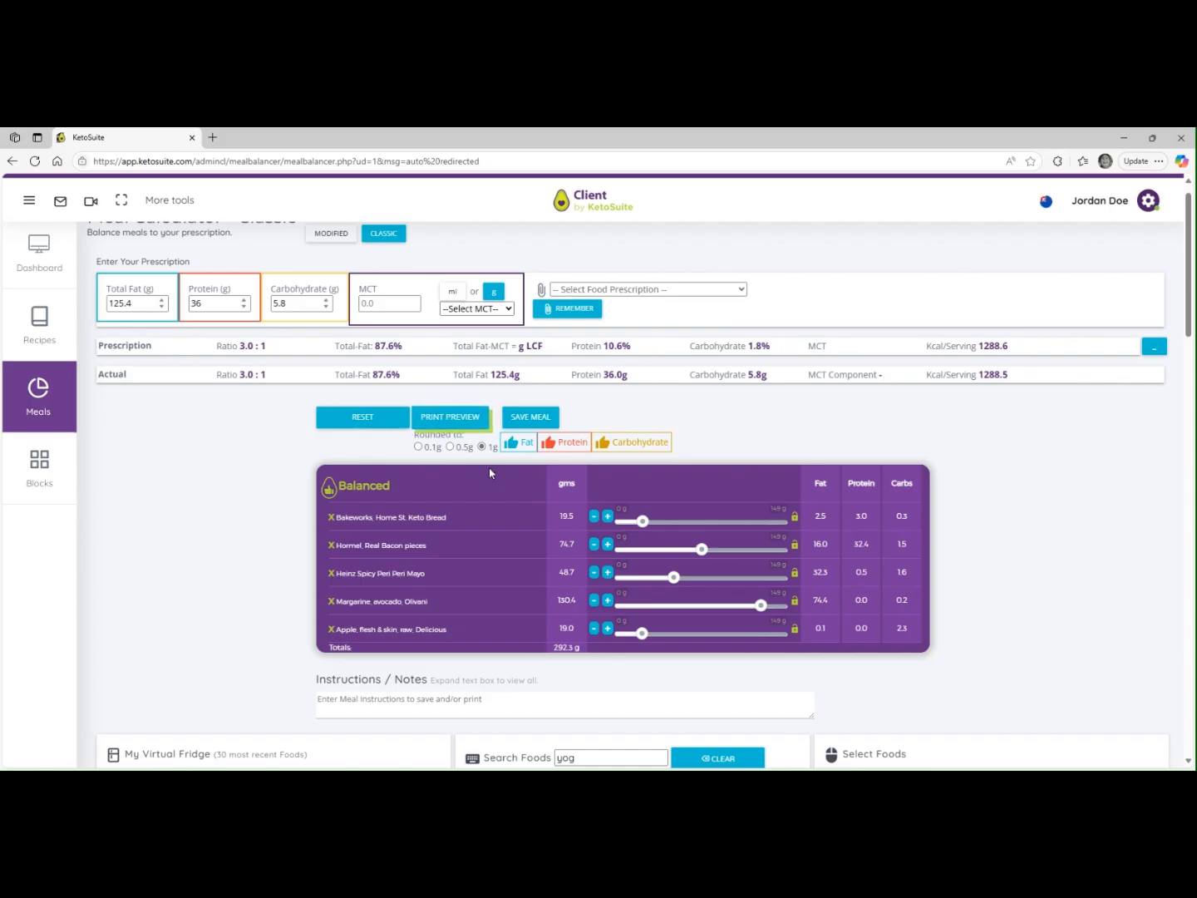
left_click(458, 423)
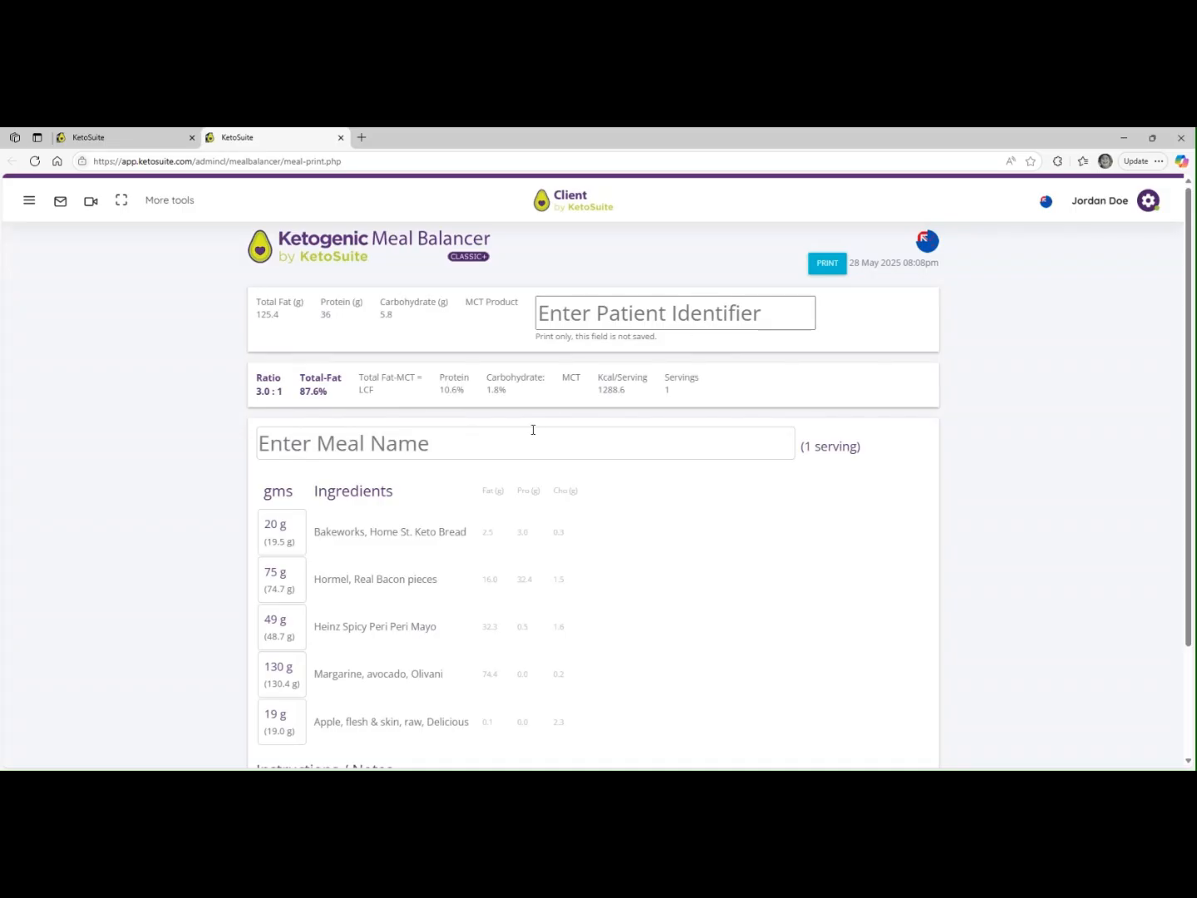
Review the printable meal sheet and the available printers, and cancel without printing.
left_click(463, 445)
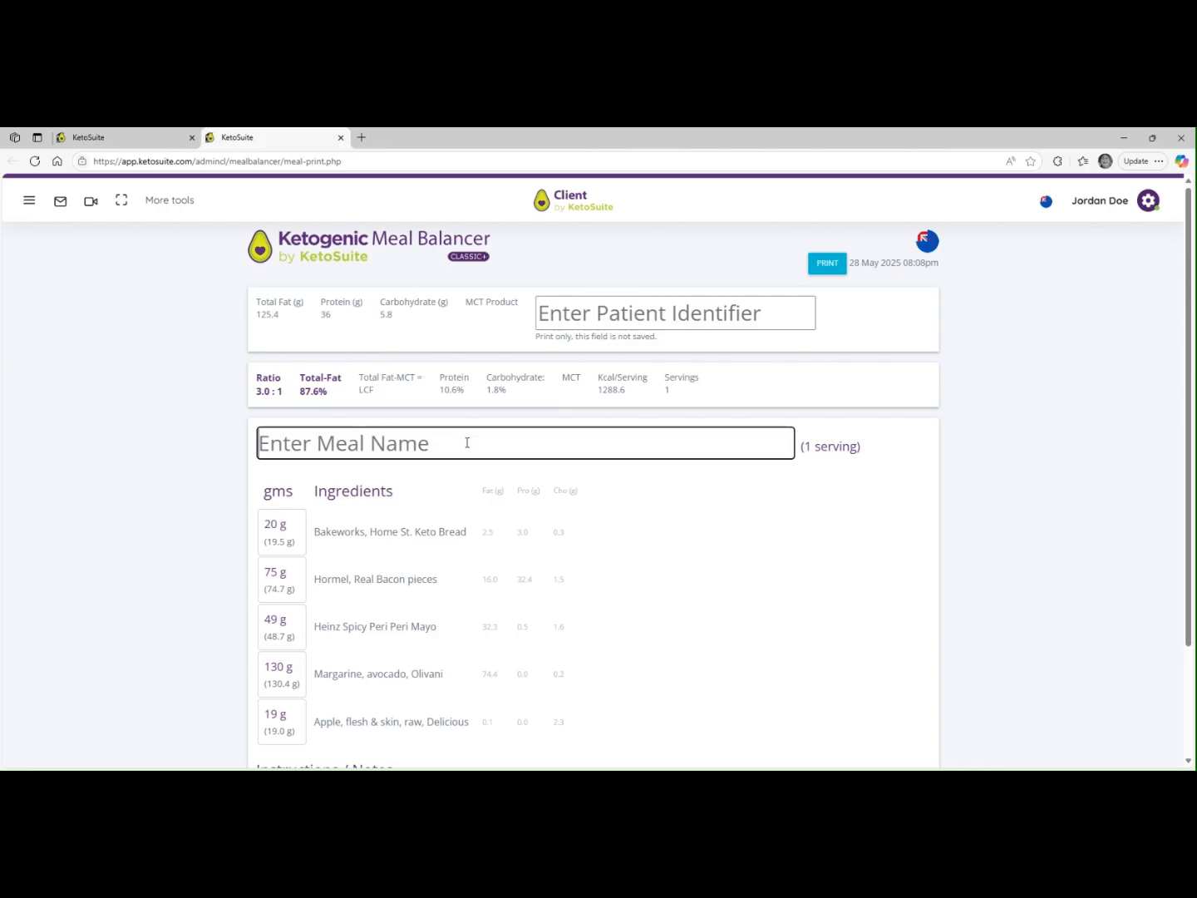
scroll(507, 472, "down", 1)
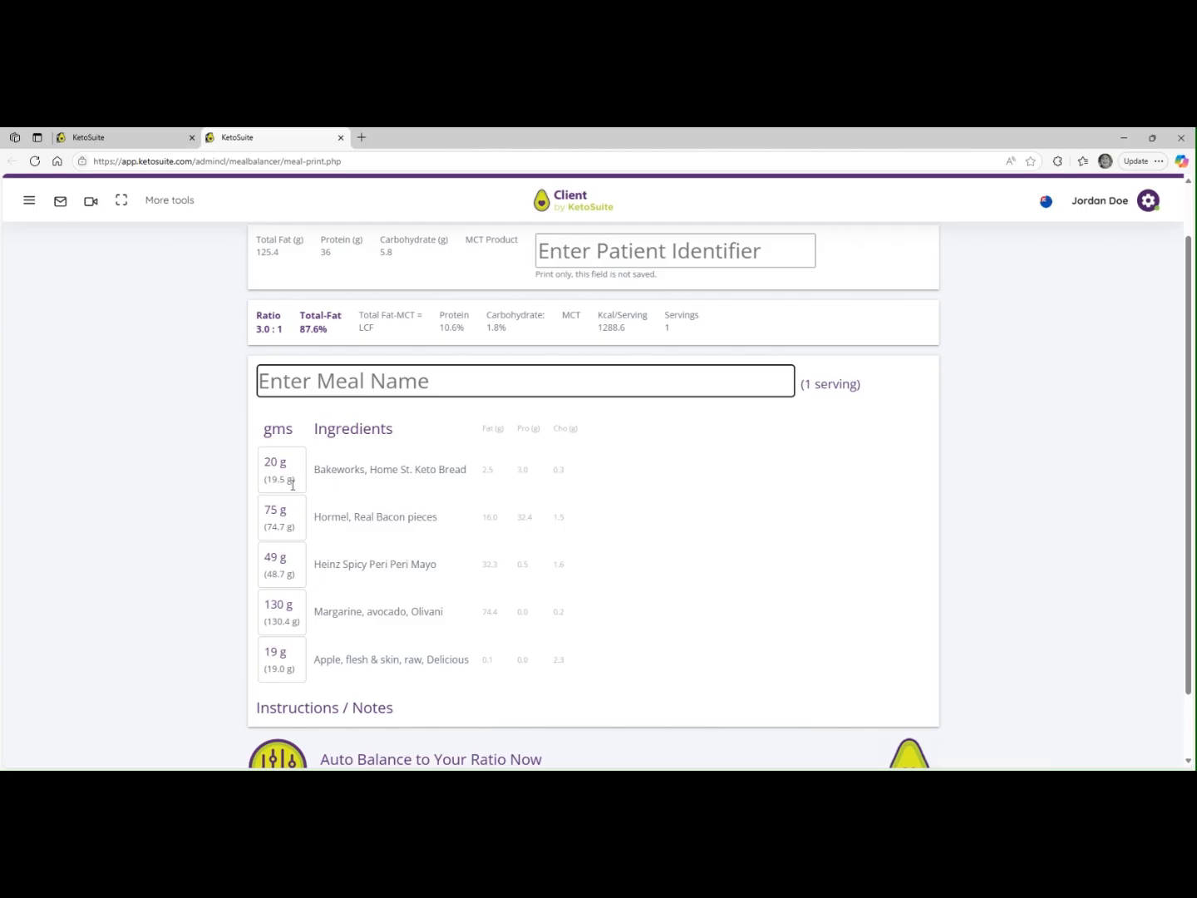
scroll(290, 486, "up", 1)
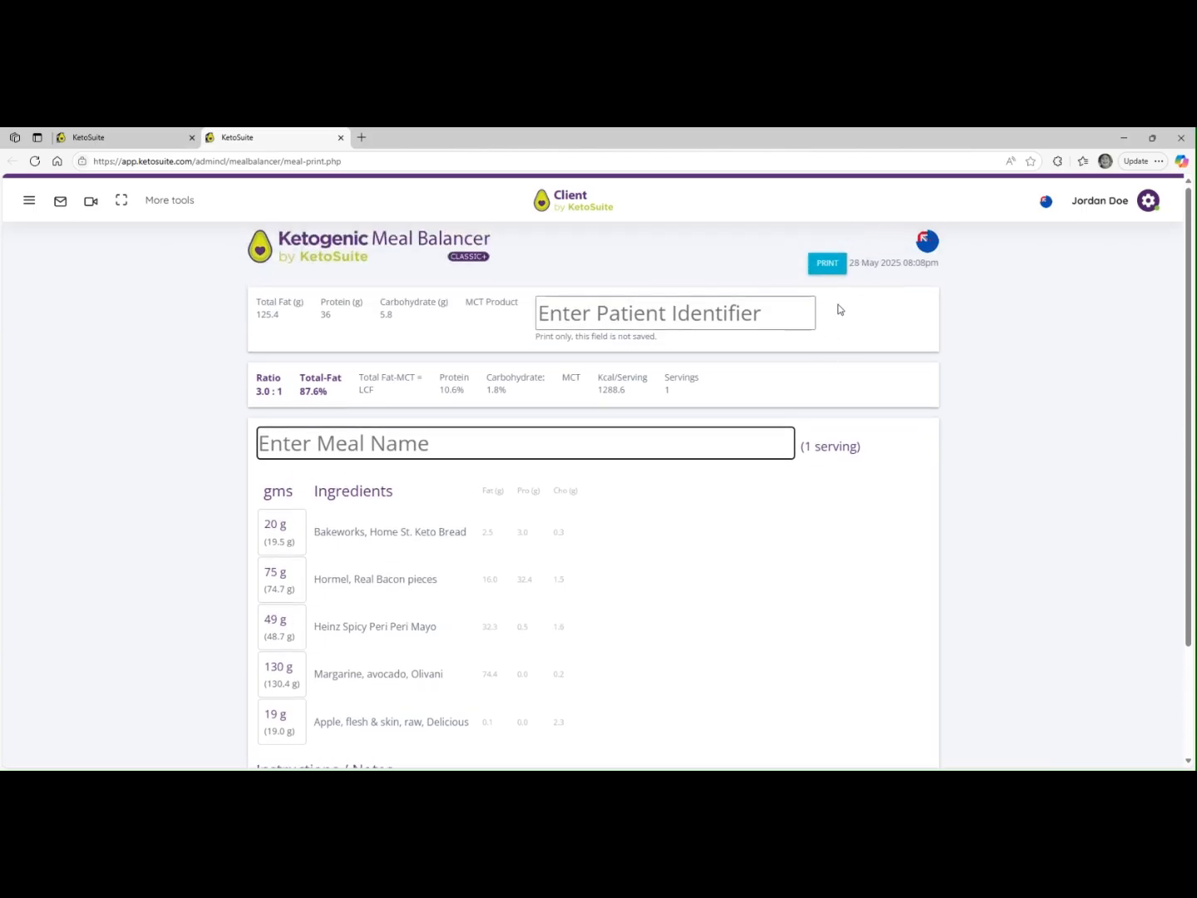
left_click(827, 265)
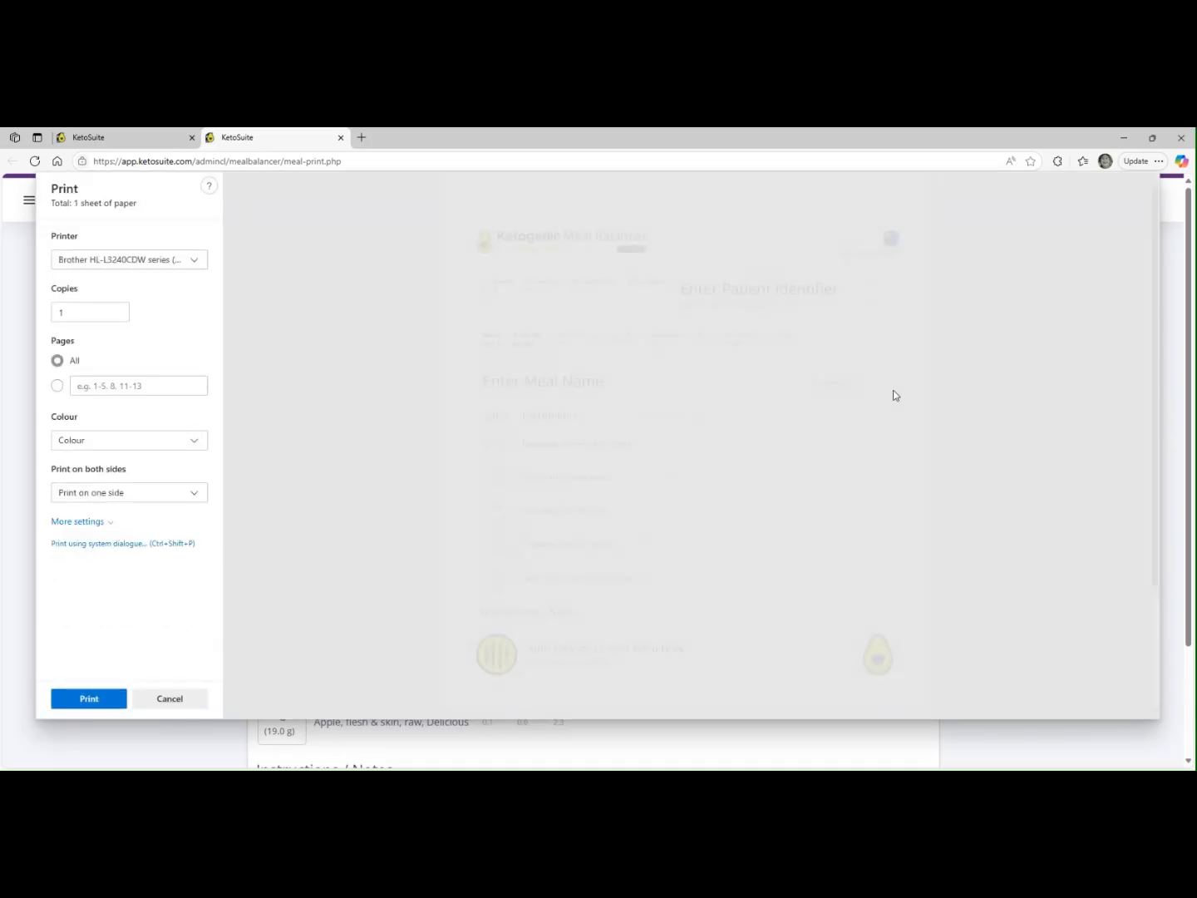
left_click(130, 260)
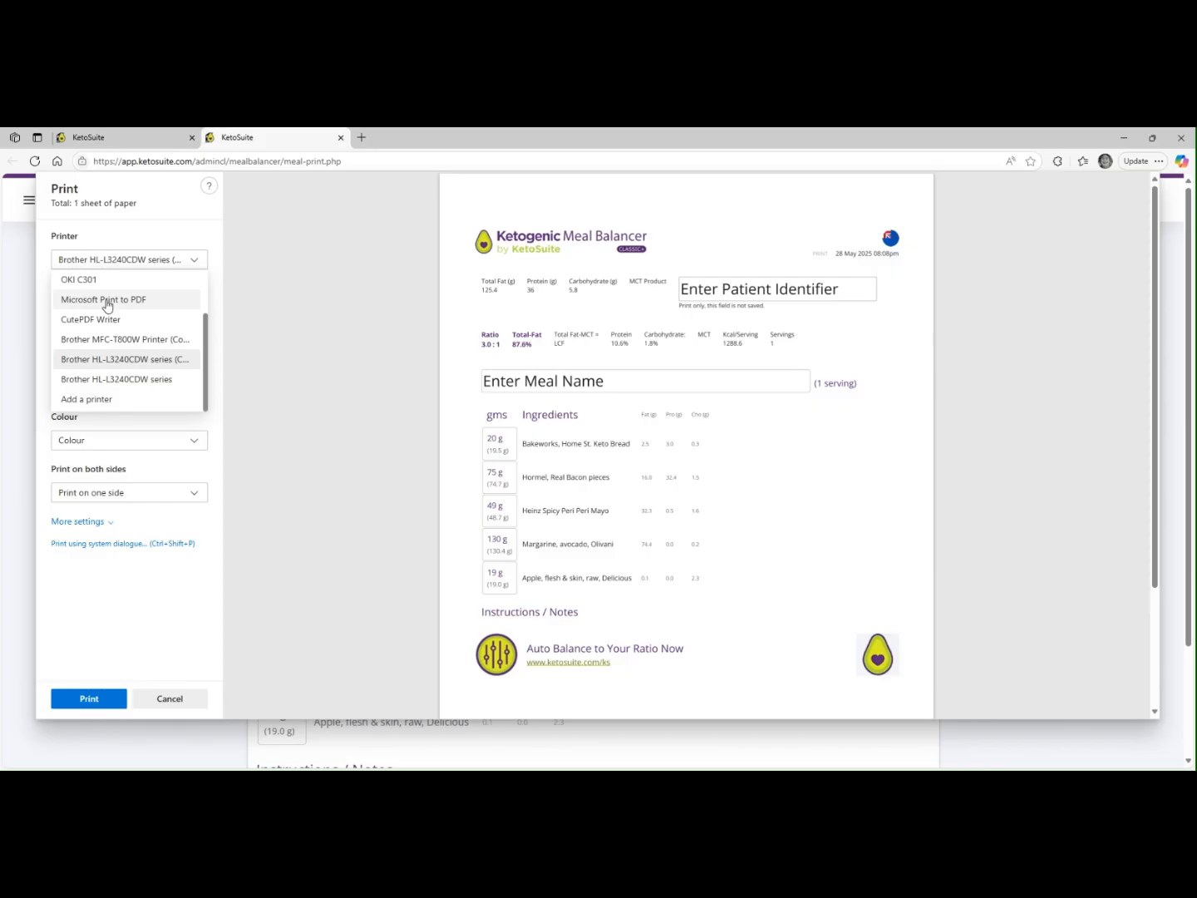
left_click(172, 702)
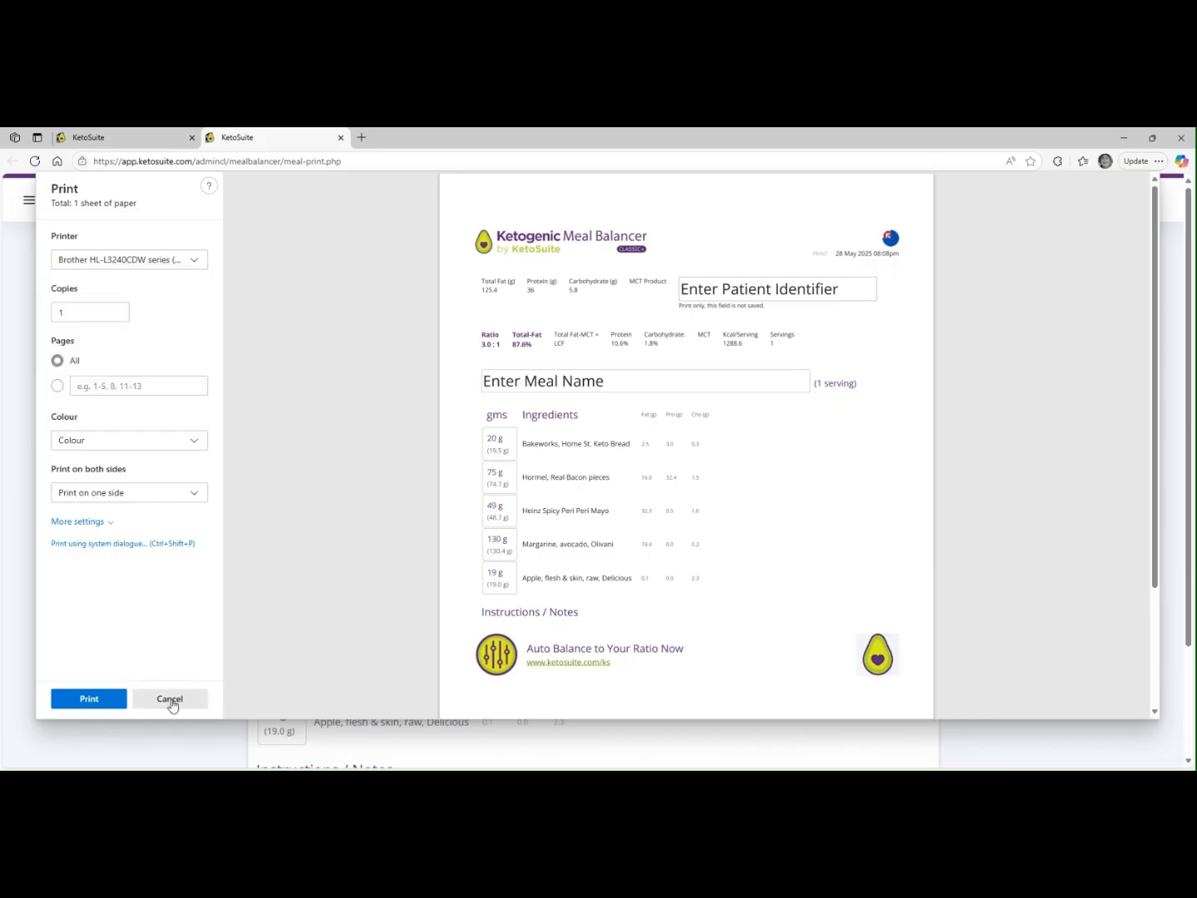
left_click(170, 700)
Return to the meal calculator and fine-tune the Hormel Real Bacon pieces to 76.0 g.
left_click(129, 138)
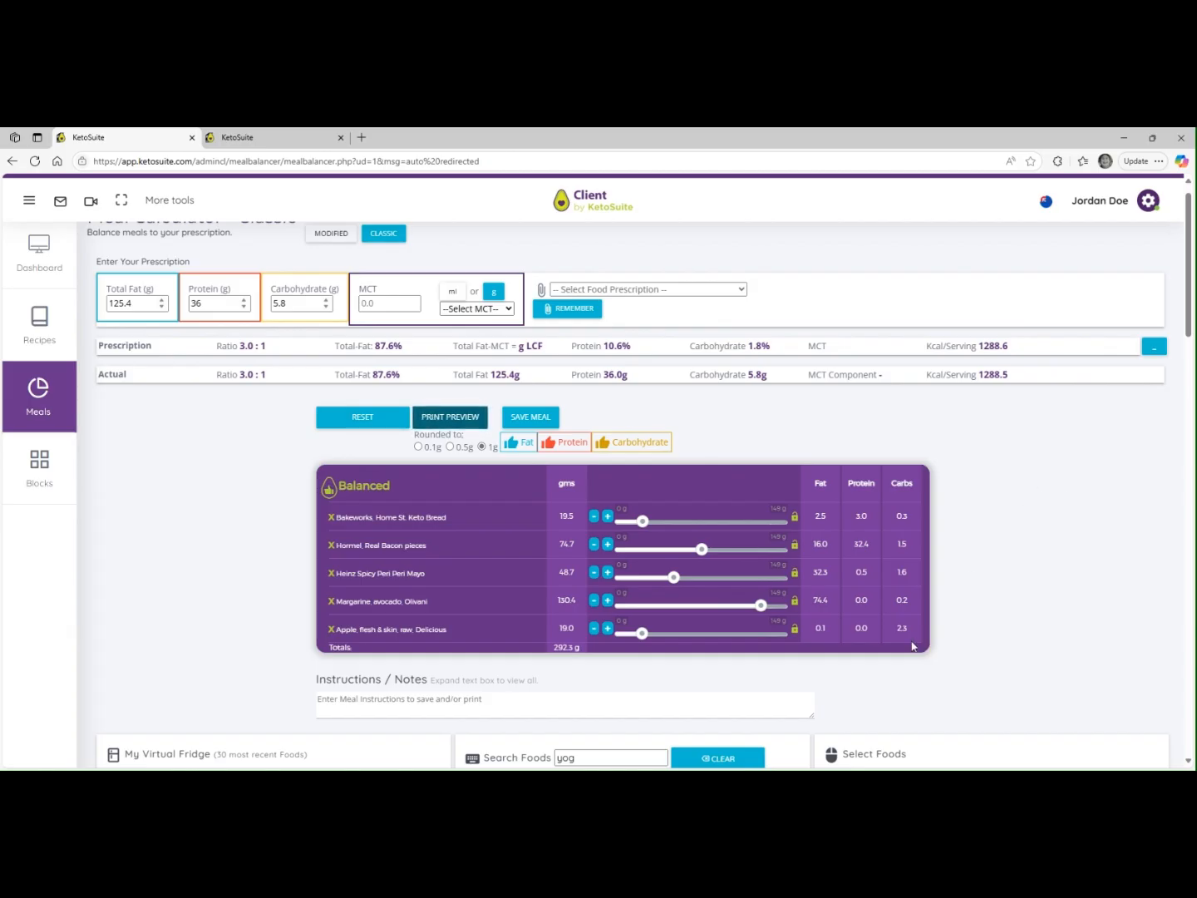
left_click(607, 545)
left_click(607, 544)
left_click(607, 545)
left_click(608, 544)
left_click(608, 544)
left_click(608, 543)
left_click(608, 544)
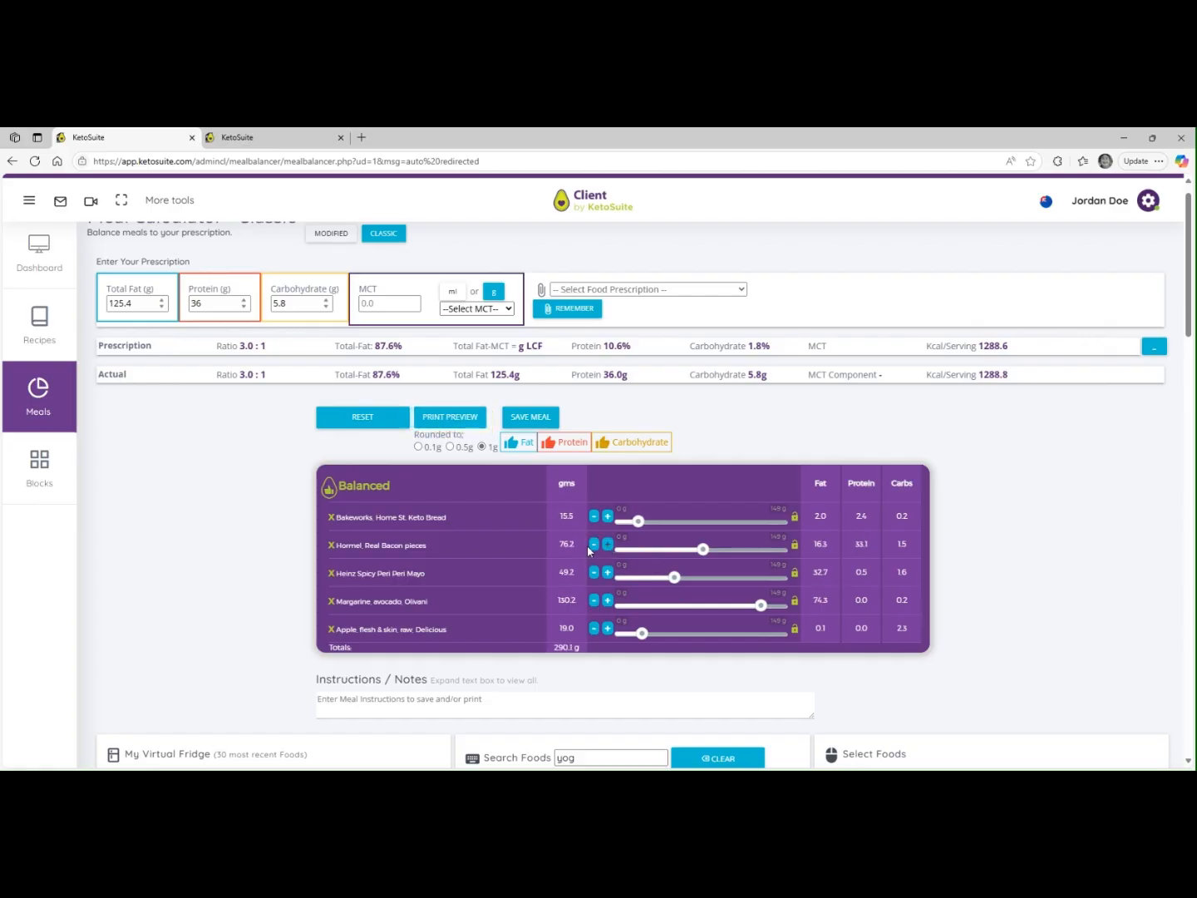
left_click(593, 546)
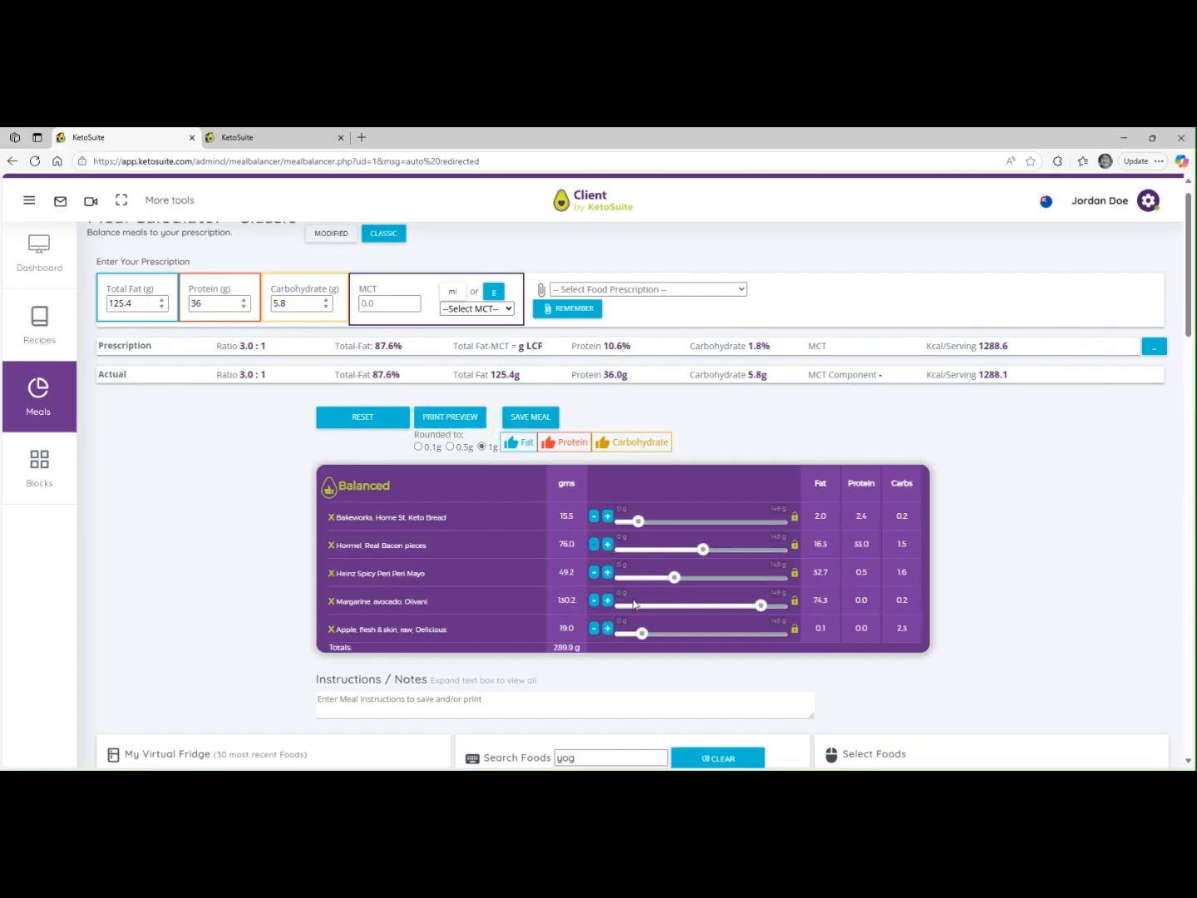